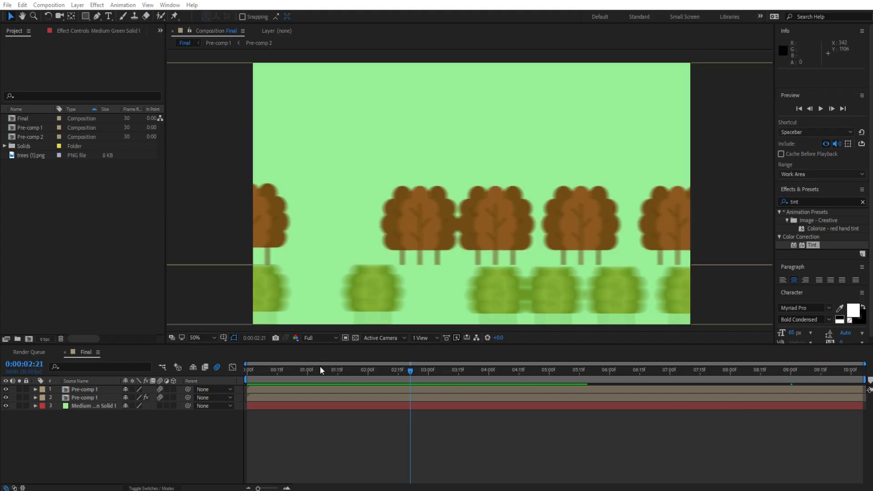
# - Preview the Final animation from its first frame, then stop and return to the start
pyautogui.click(228, 367)
pyautogui.press('Home')
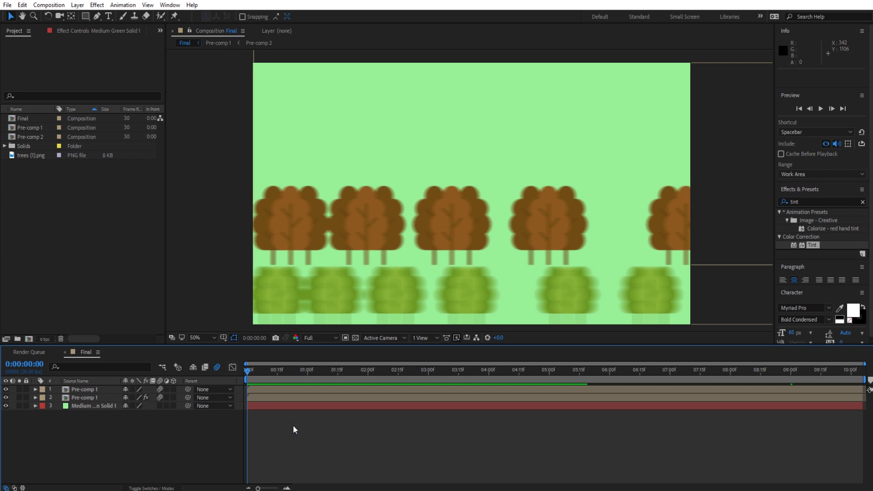
pyautogui.press('space')
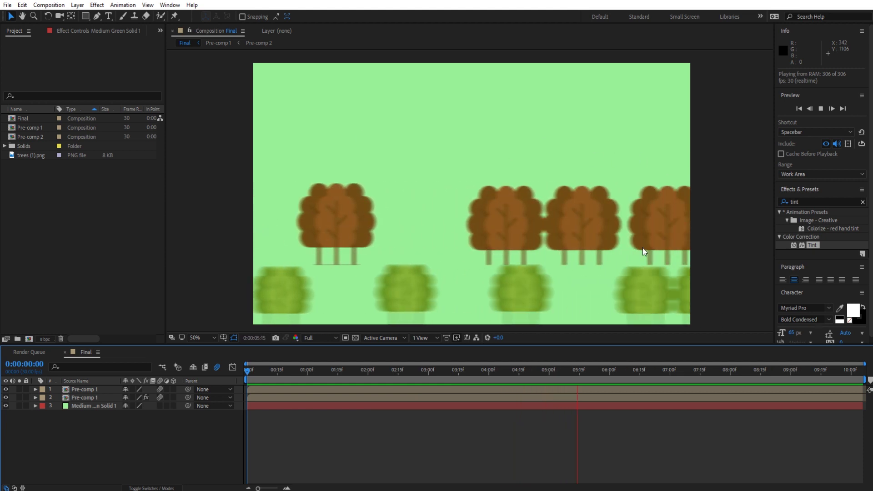
pyautogui.press('space')
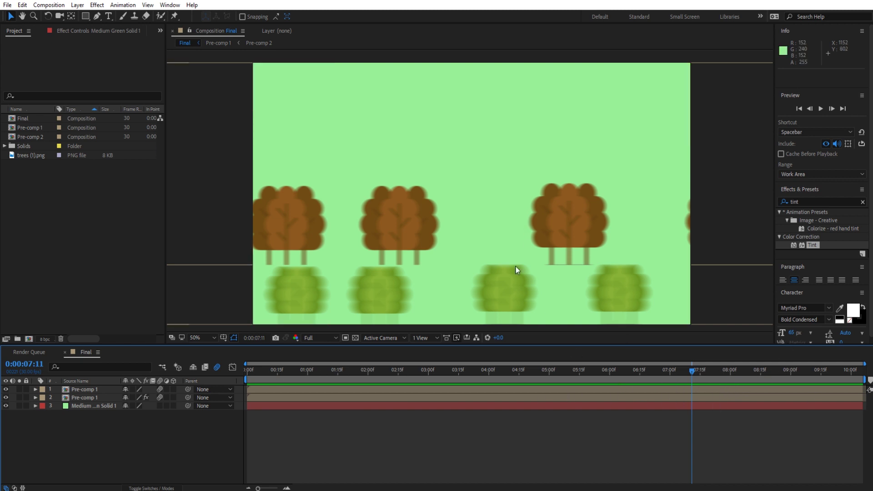
pyautogui.press('space')
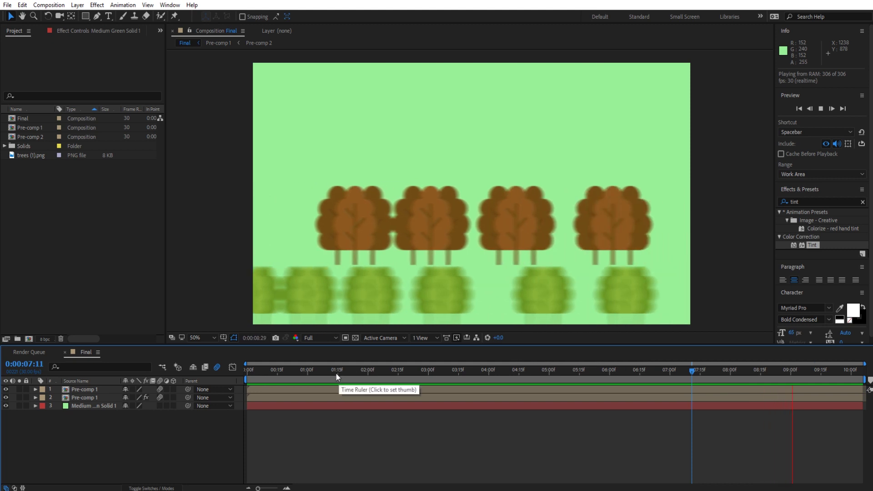
pyautogui.moveTo(334, 371); pyautogui.dragTo(240, 367)
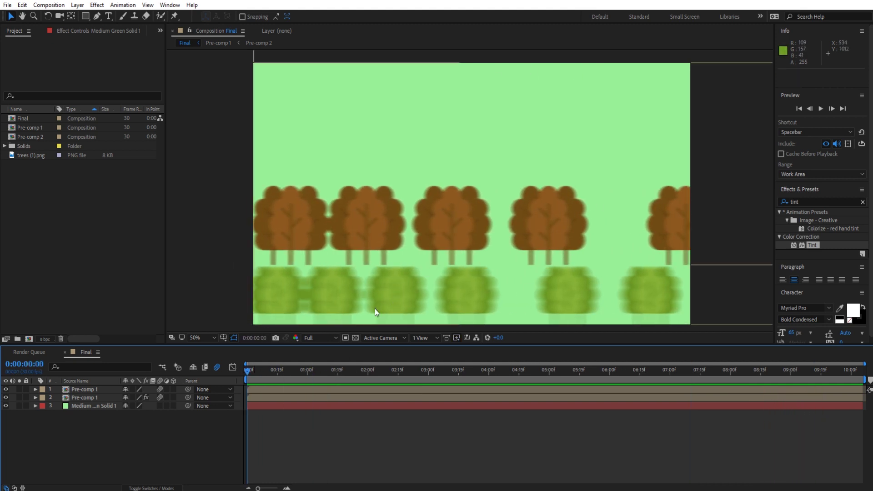
# - Delete all three layers from Final, then undo to restore them
pyautogui.moveTo(138, 441); pyautogui.dragTo(76, 386)
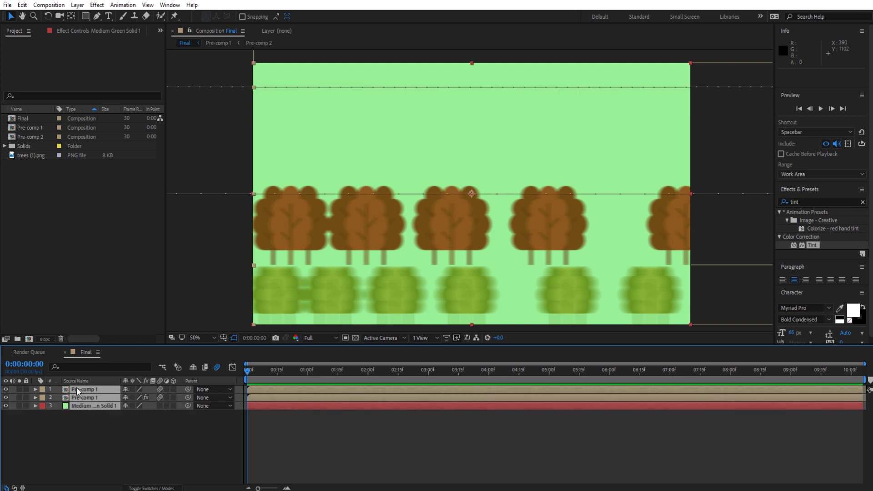
pyautogui.press('Delete')
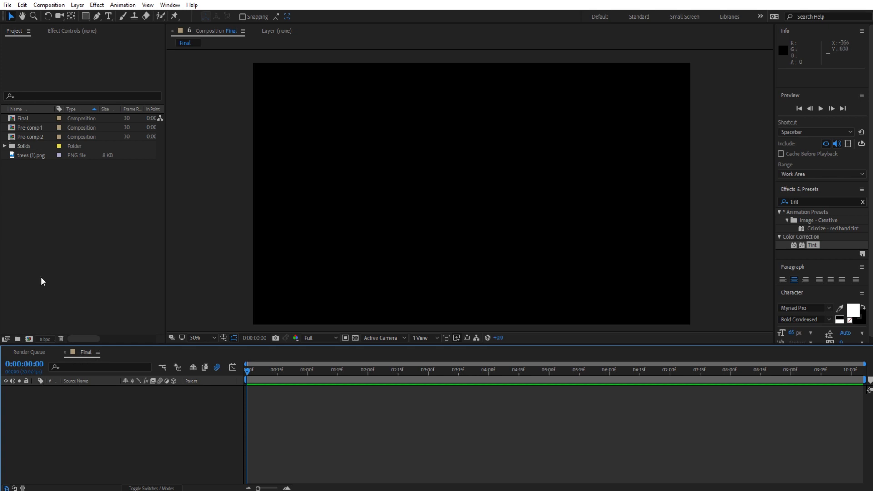
pyautogui.hotkey('ctrl', 'z')
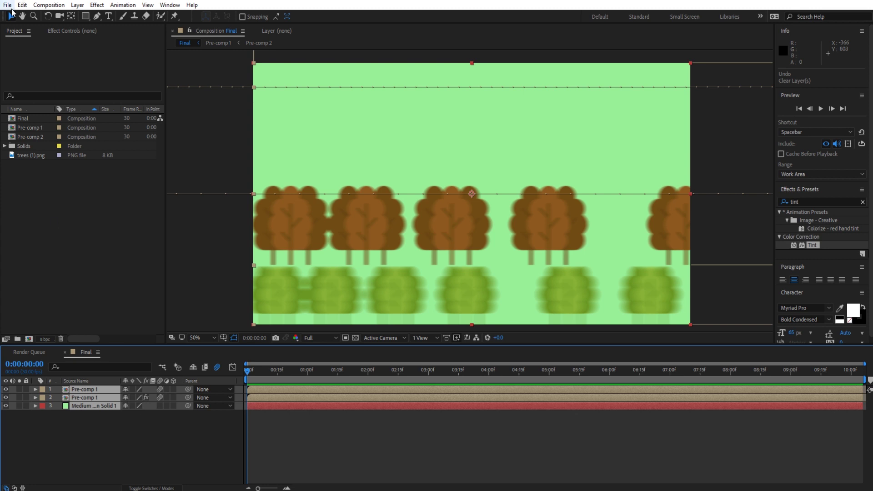
# - Create a new composition named 'Final 2' with a width of 1920
pyautogui.click(8, 5)
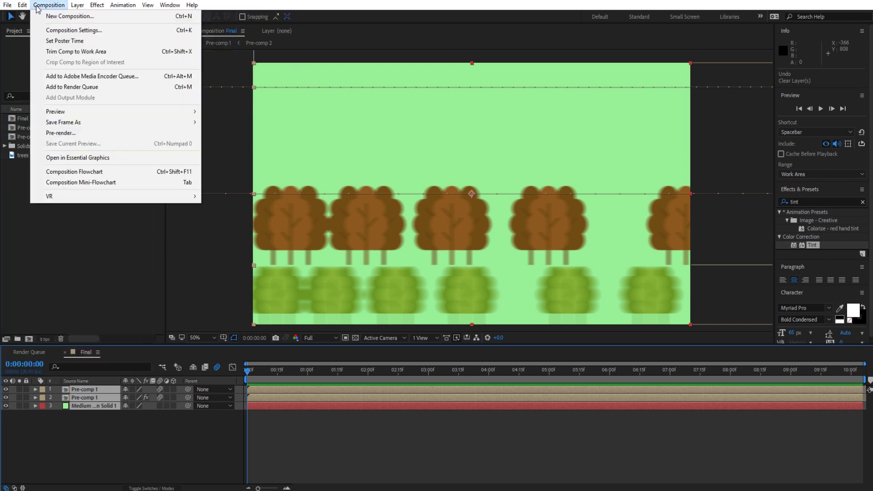
pyautogui.click(53, 17)
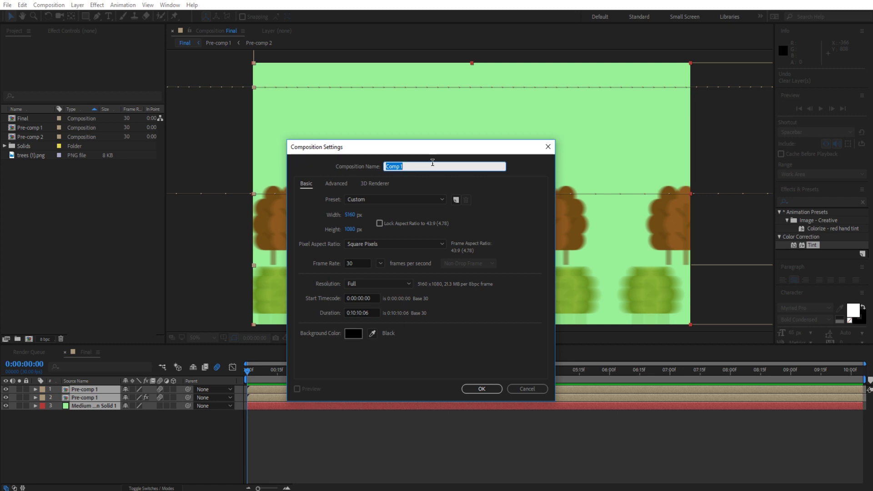
pyautogui.write('Finla')
pyautogui.press('BackSpace')
pyautogui.press('BackSpace')
pyautogui.write('al 2')
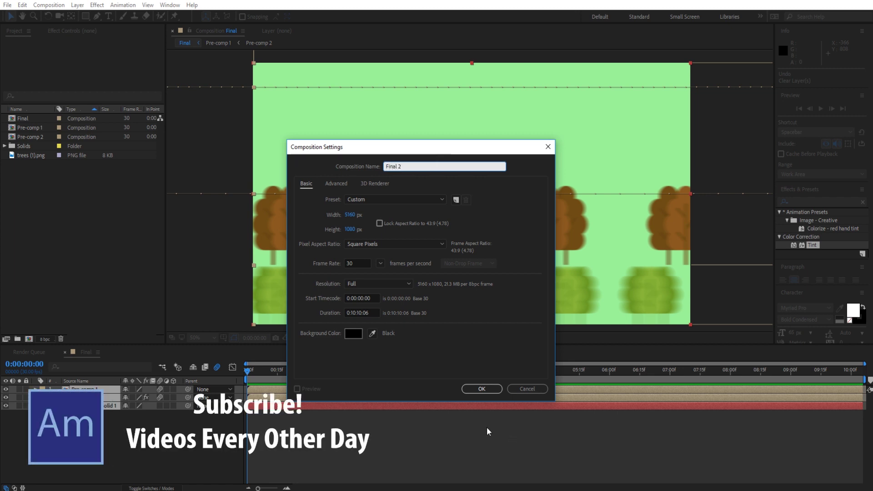
pyautogui.click(350, 214)
pyautogui.write('1920')
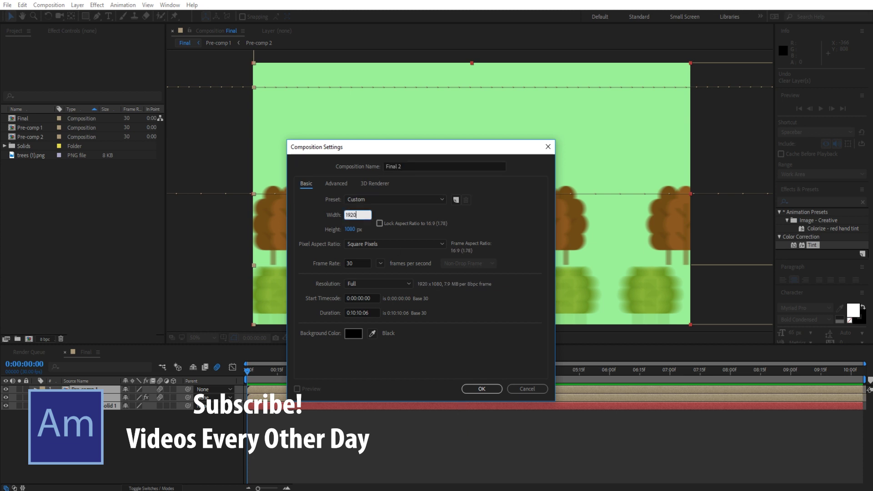
pyautogui.click(328, 225)
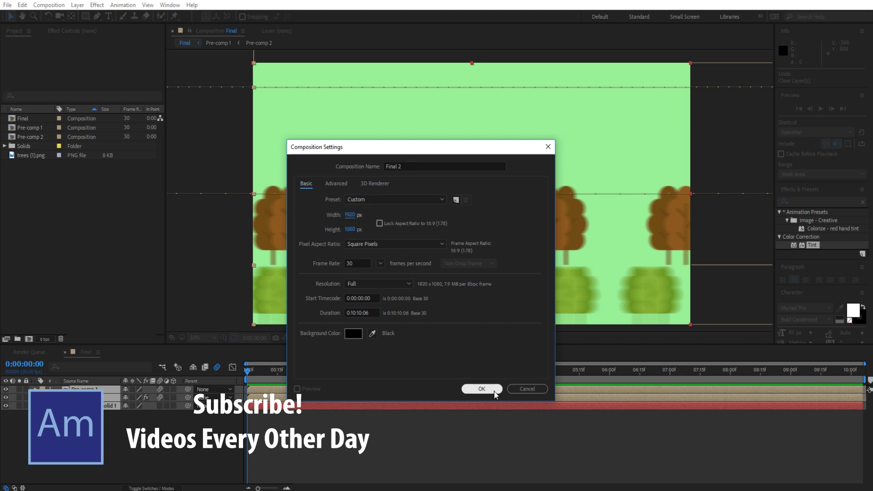
pyautogui.click(481, 389)
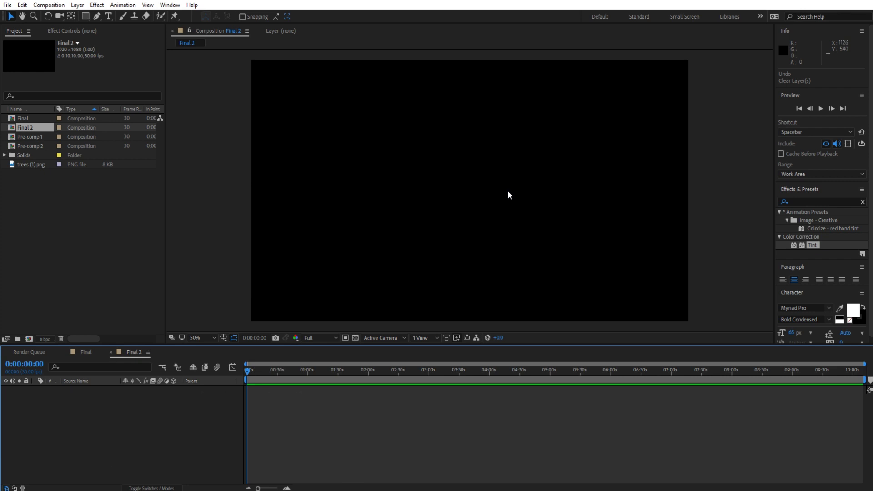
# - Add trees (1).png to Final 2 at the lower left and scale it to 216%
pyautogui.scroll(-1, 507, 190)
pyautogui.moveTo(420, 138); pyautogui.dragTo(430, 212)
pyautogui.click(33, 167)
pyautogui.moveTo(34, 166); pyautogui.dragTo(387, 256)
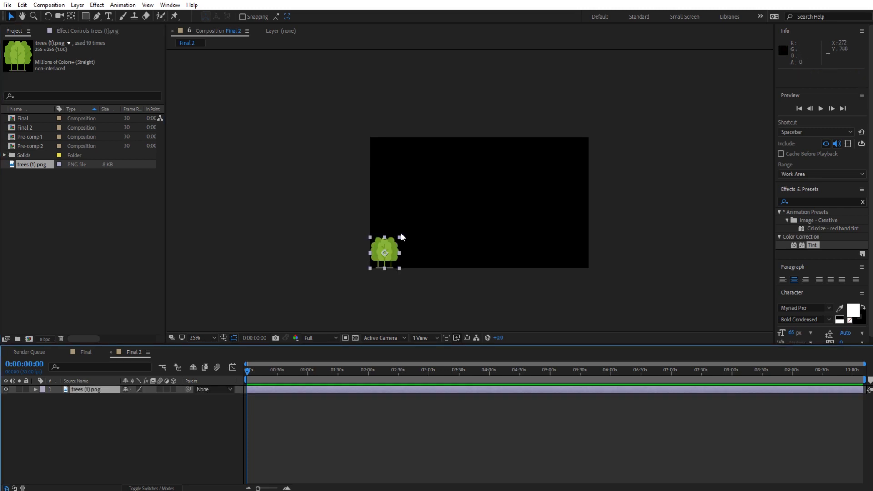
pyautogui.click(407, 226)
pyautogui.click(385, 244)
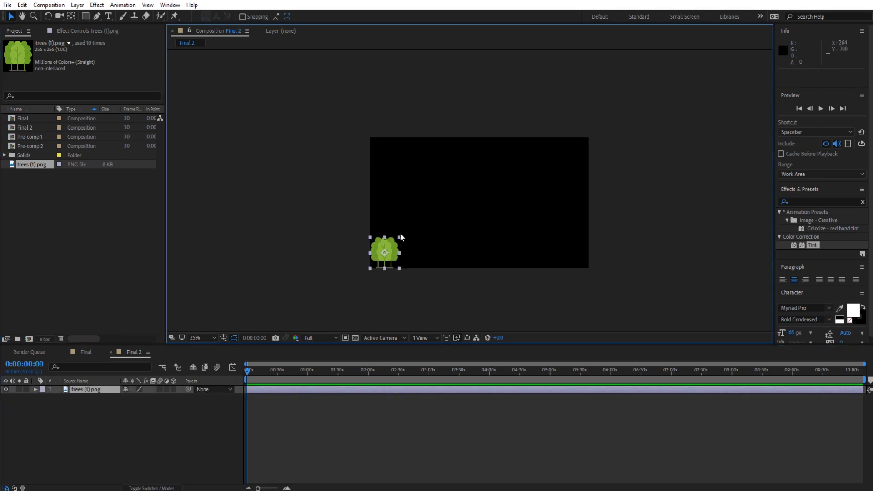
pyautogui.moveTo(400, 238); pyautogui.dragTo(410, 225)
pyautogui.click(432, 279)
pyautogui.click(425, 254)
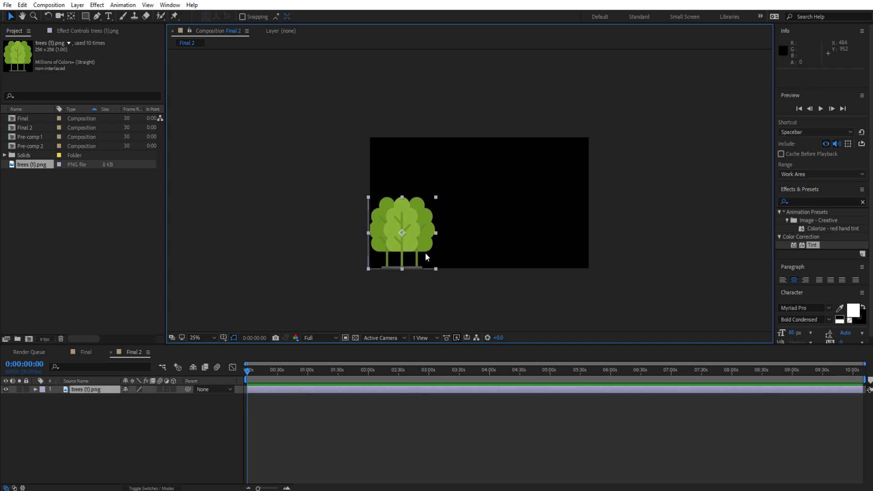
# - Duplicate the trees twice, moving one copy slightly right and the other to the right side
pyautogui.hotkey('ctrl', 'd')
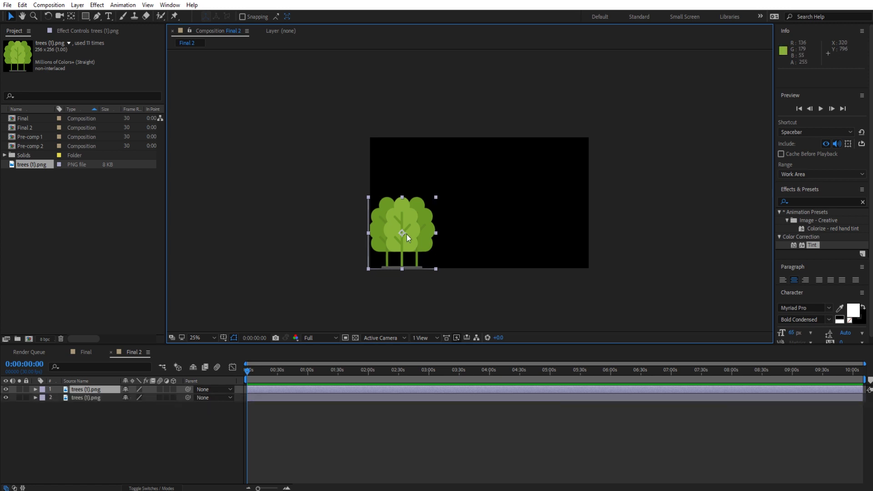
pyautogui.moveTo(403, 226); pyautogui.dragTo(444, 223)
pyautogui.press('Return')
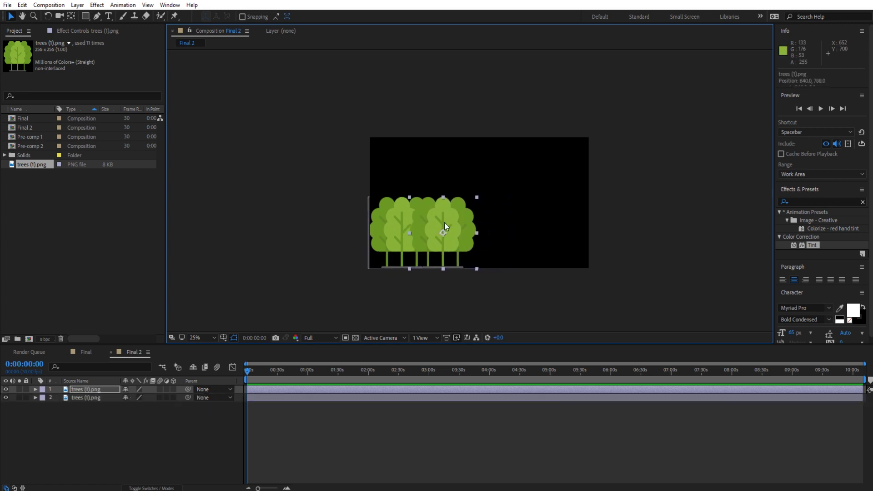
pyautogui.hotkey('ctrl', 'd')
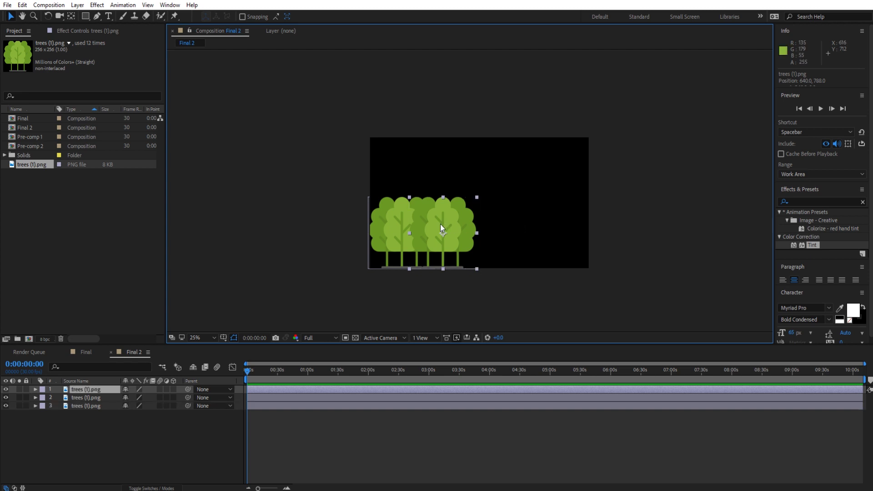
pyautogui.moveTo(441, 223); pyautogui.dragTo(549, 227)
pyautogui.click(565, 275)
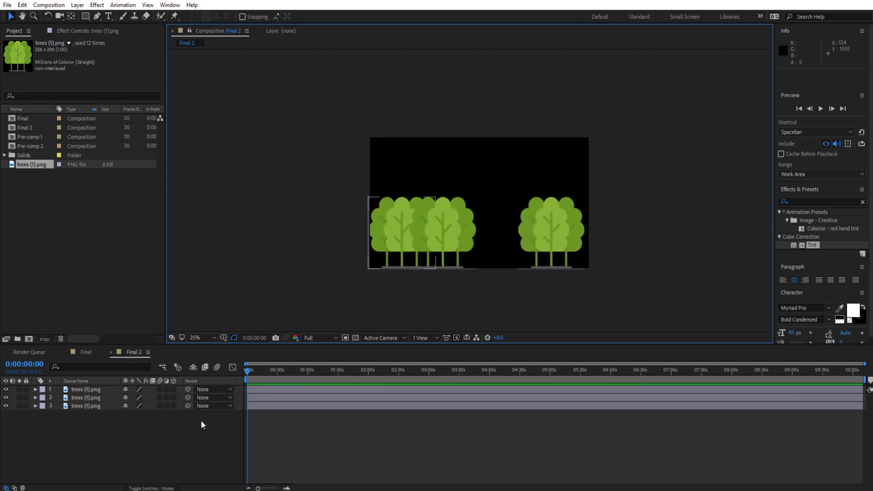
pyautogui.moveTo(163, 435); pyautogui.dragTo(81, 387)
# - Pre-compose the three trees layers as 'Tree Layer' and close the Final timeline
pyautogui.rightClick(80, 391)
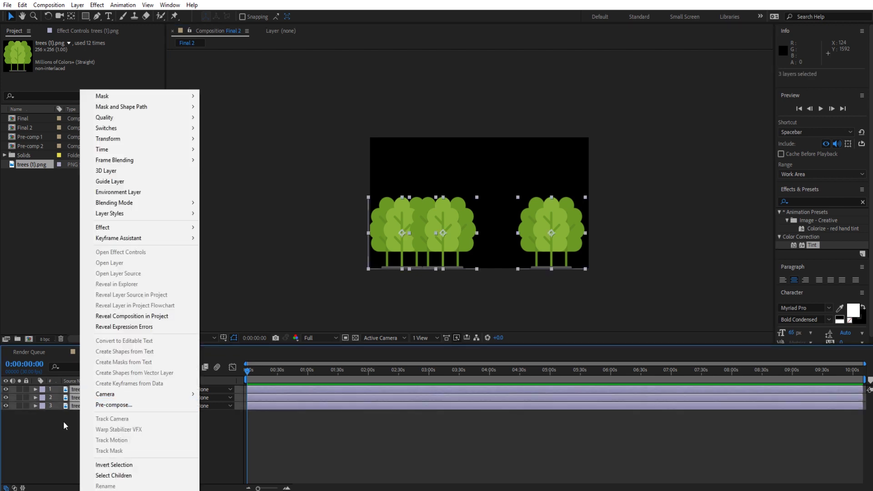
pyautogui.moveTo(64, 421); pyautogui.dragTo(84, 388)
pyautogui.rightClick(85, 384)
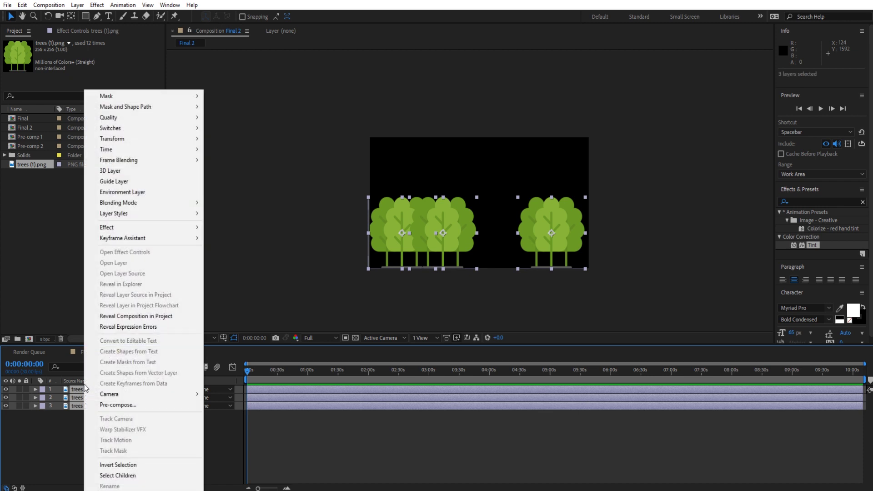
pyautogui.click(119, 406)
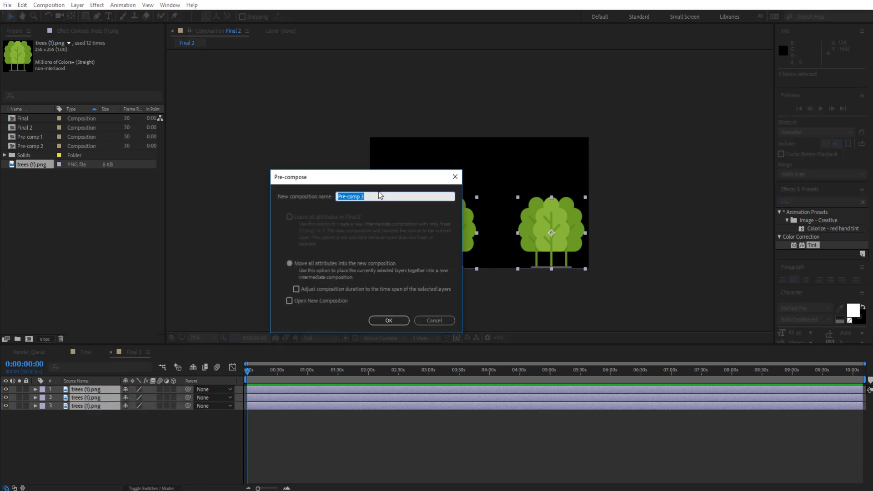
pyautogui.write('Tree Layer')
pyautogui.click(391, 318)
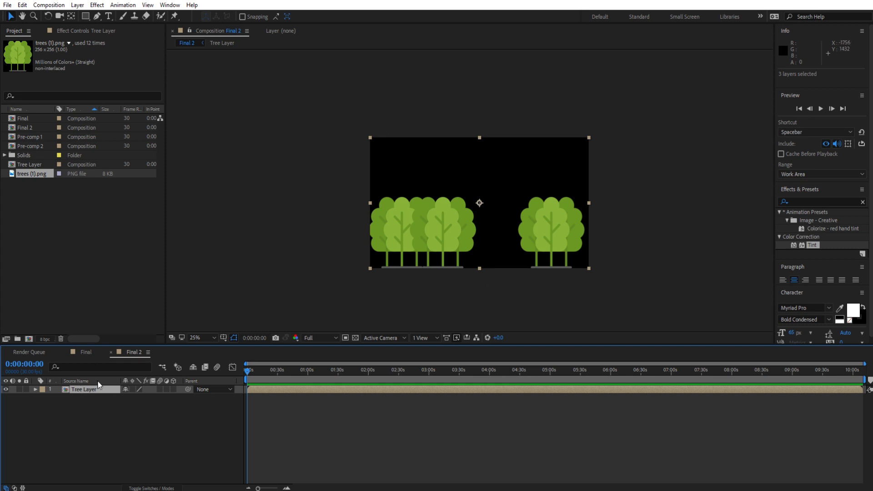
pyautogui.click(65, 352)
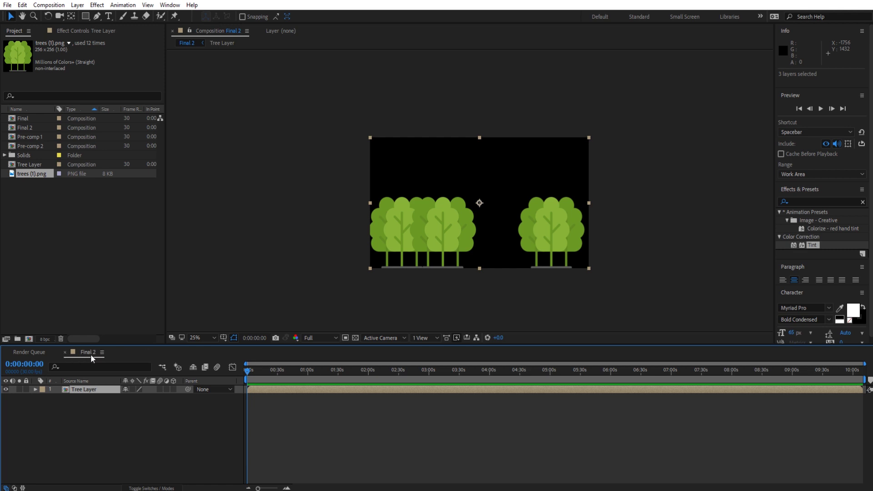
pyautogui.doubleClick(86, 390)
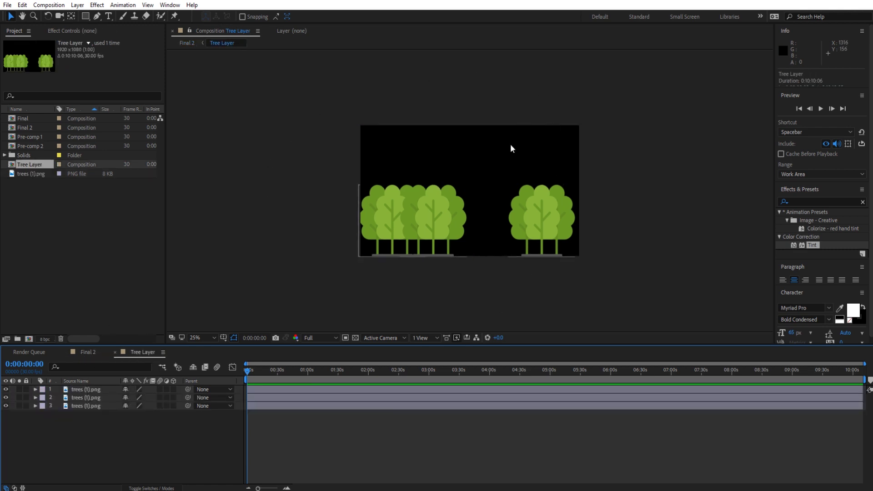
pyautogui.moveTo(104, 427); pyautogui.dragTo(84, 392)
pyautogui.rightClick(84, 392)
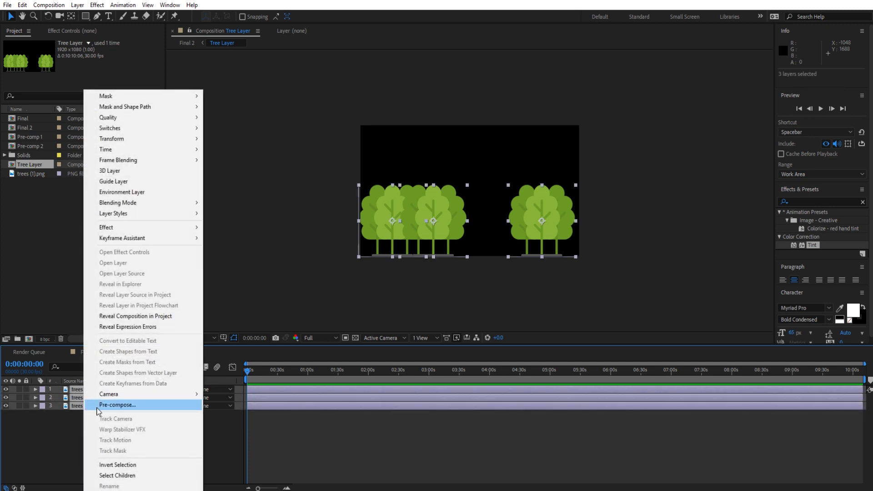
pyautogui.click(97, 405)
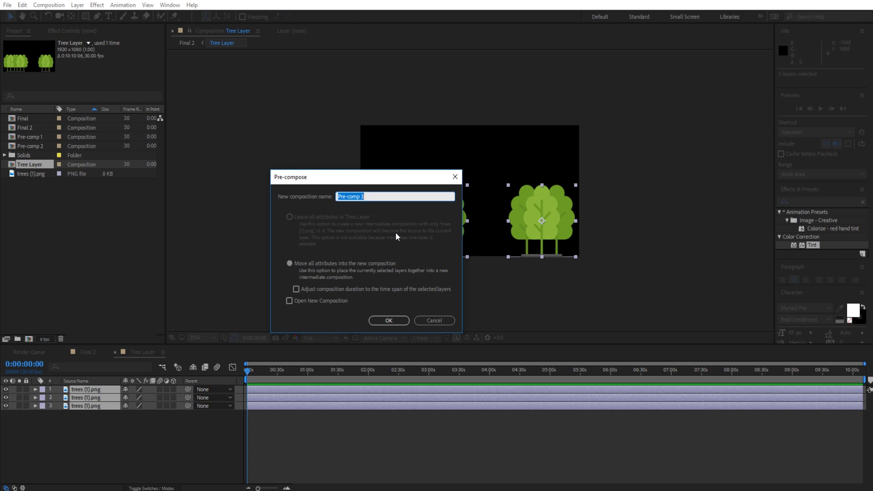
pyautogui.write('Tree Frame')
pyautogui.press('Return')
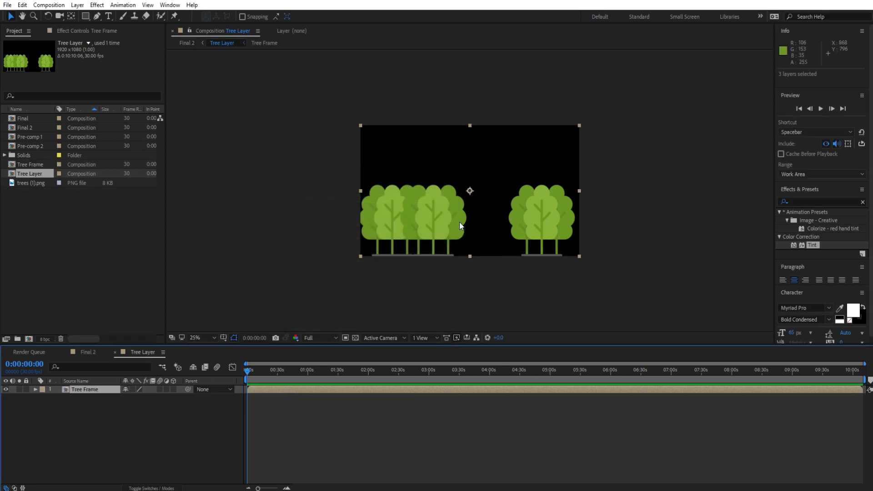
pyautogui.moveTo(459, 221); pyautogui.dragTo(452, 214)
pyautogui.hotkey('ctrl', 'z')
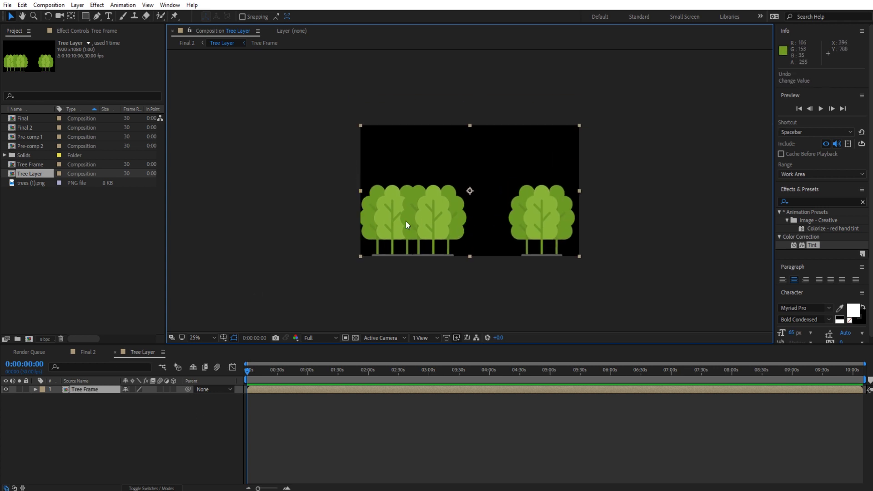
# - Edit the width in Tree Layer's Composition Settings, ending with it reverted to 1920
pyautogui.click(49, 5)
pyautogui.click(58, 30)
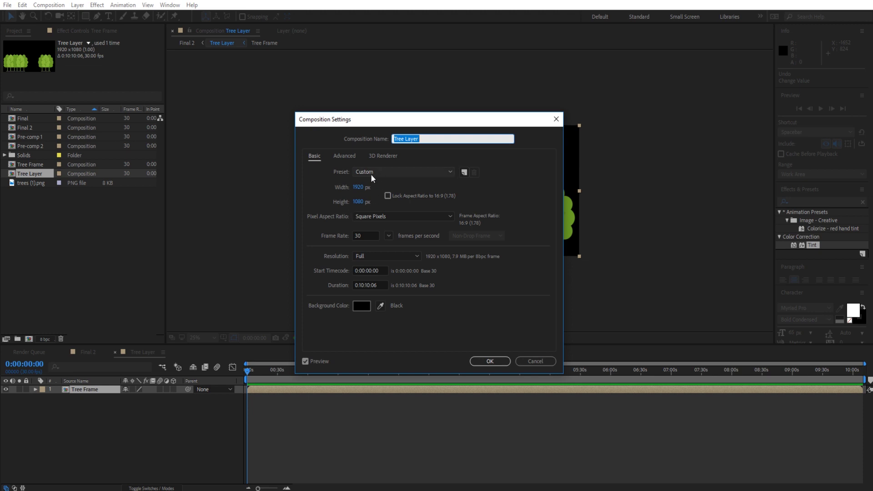
pyautogui.click(357, 188)
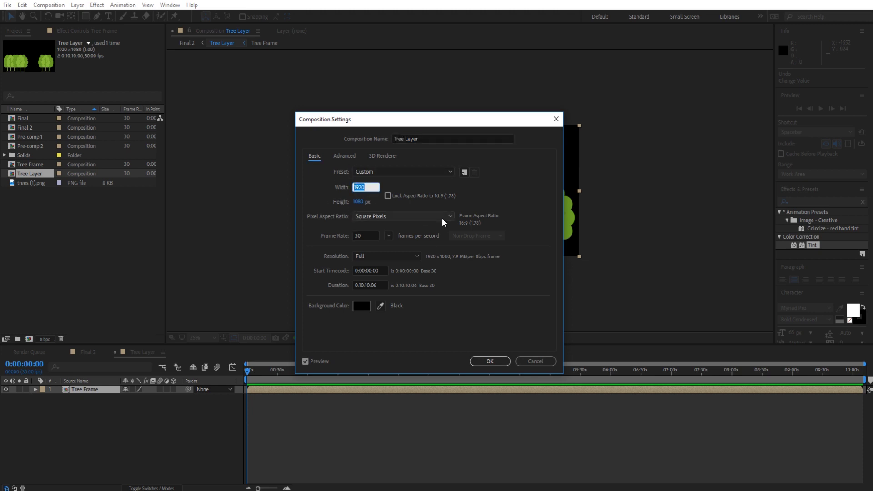
pyautogui.write('51690')
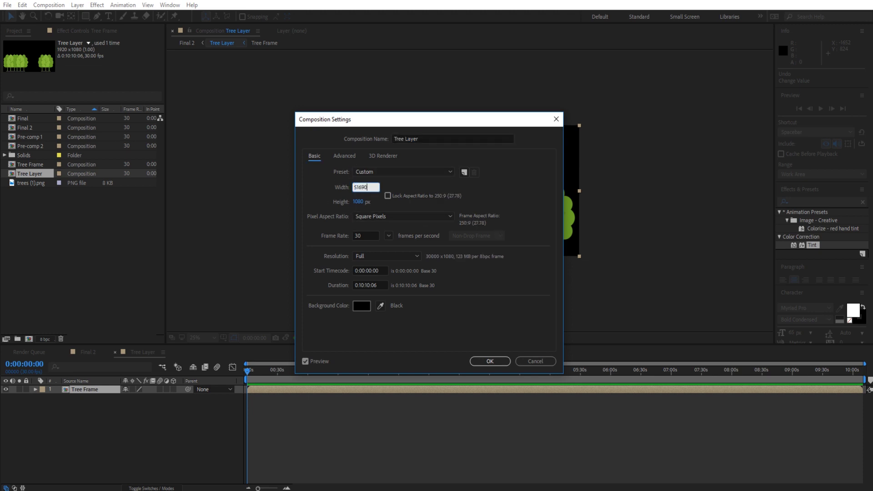
pyautogui.press('BackSpace')
pyautogui.press('BackSpace')
pyautogui.write('0')
pyautogui.moveTo(369, 187); pyautogui.dragTo(336, 184)
pyautogui.write('1920')
pyautogui.press('Return')
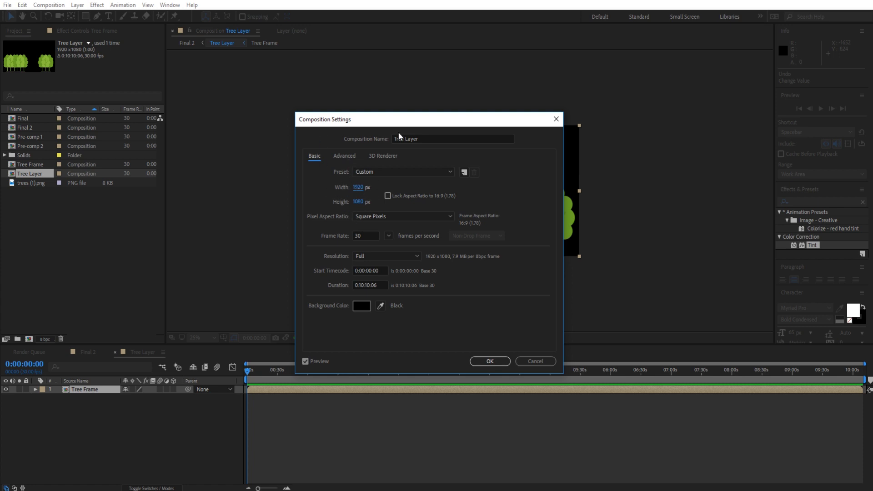
# - Set the Tree Layer composition width to 5160 and apply it
pyautogui.moveTo(439, 127)
pyautogui.mouseDown()
pyautogui.moveTo(335, 118)
pyautogui.moveTo(455, 124)
pyautogui.mouseUp()
pyautogui.click(375, 186)
pyautogui.write('516')
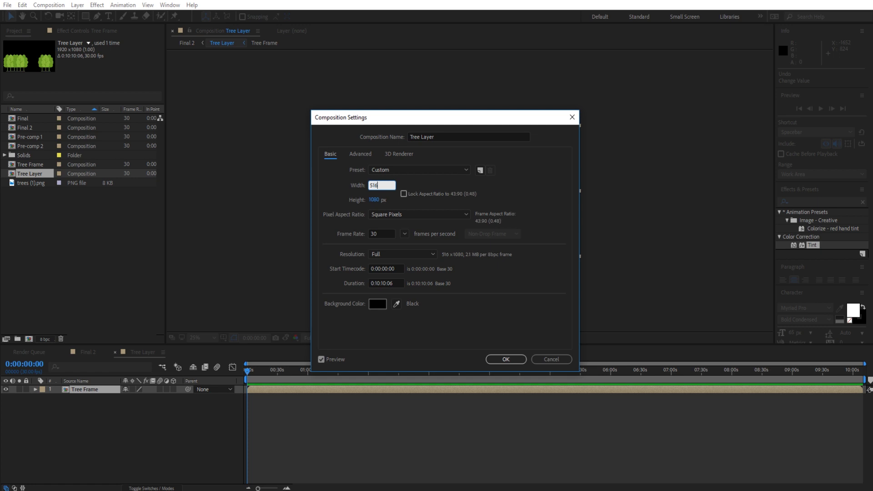
pyautogui.press('BackSpace')
pyautogui.press('BackSpace')
pyautogui.press('BackSpace')
pyautogui.write('160')
pyautogui.press('Return')
pyautogui.scroll(-2, 431, 204)
pyautogui.scroll(1, 429, 209)
# - Drag the Tree Frame layer left so it sits at 960, 540 against the comp's left edge
pyautogui.moveTo(403, 172); pyautogui.dragTo(400, 200)
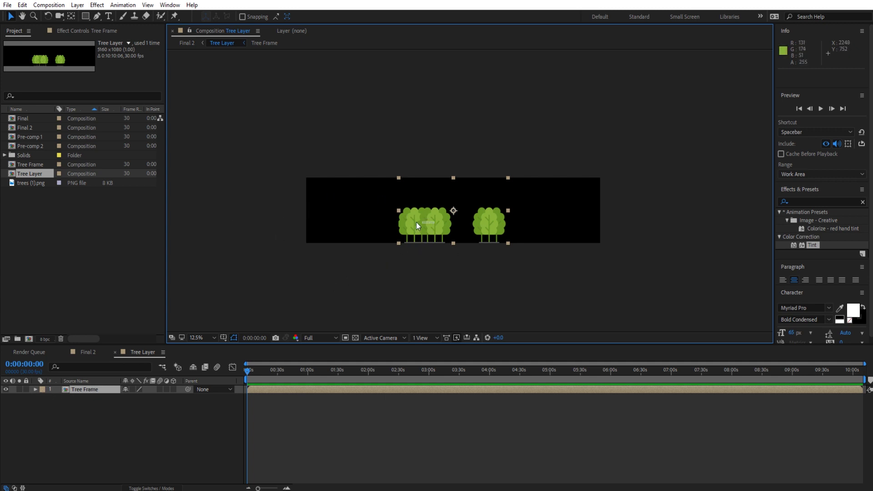
pyautogui.moveTo(424, 221); pyautogui.dragTo(331, 223)
pyautogui.scroll(4, 275, 206)
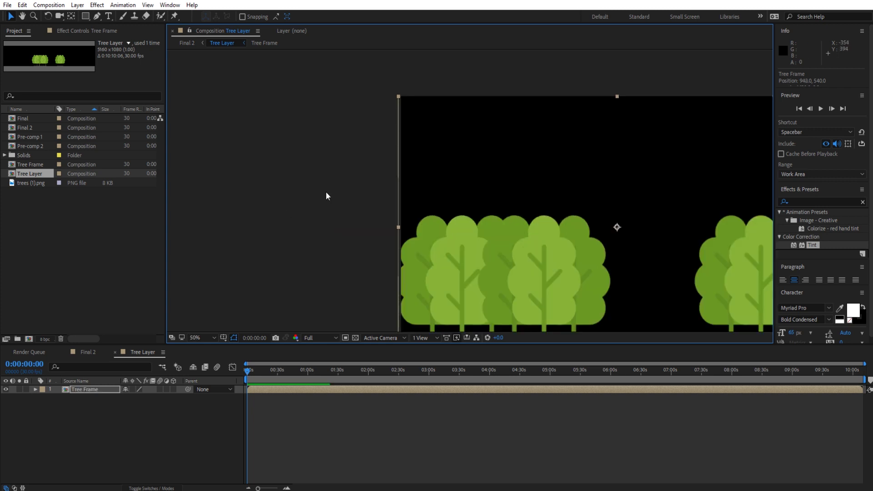
pyautogui.scroll(-2, 363, 220)
pyautogui.scroll(1, 430, 316)
pyautogui.scroll(-1, 460, 240)
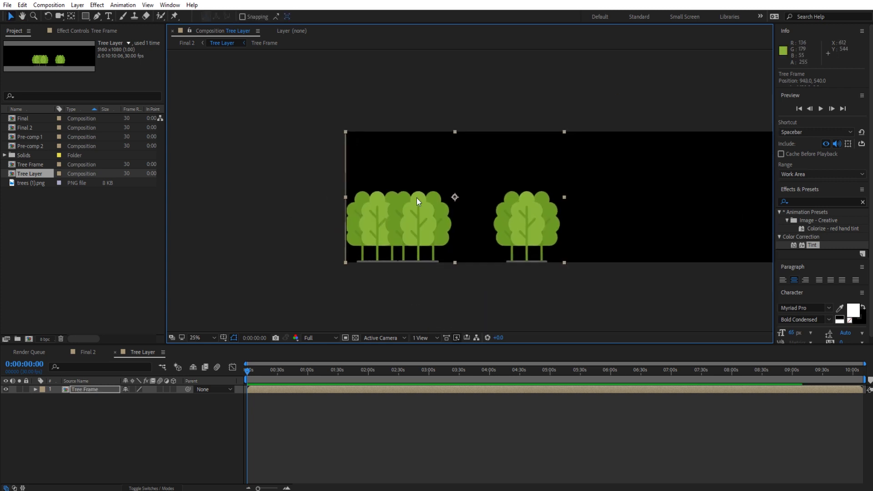
# - Set the Tree Frame layer's Anchor Point X to 0
pyautogui.click(34, 390)
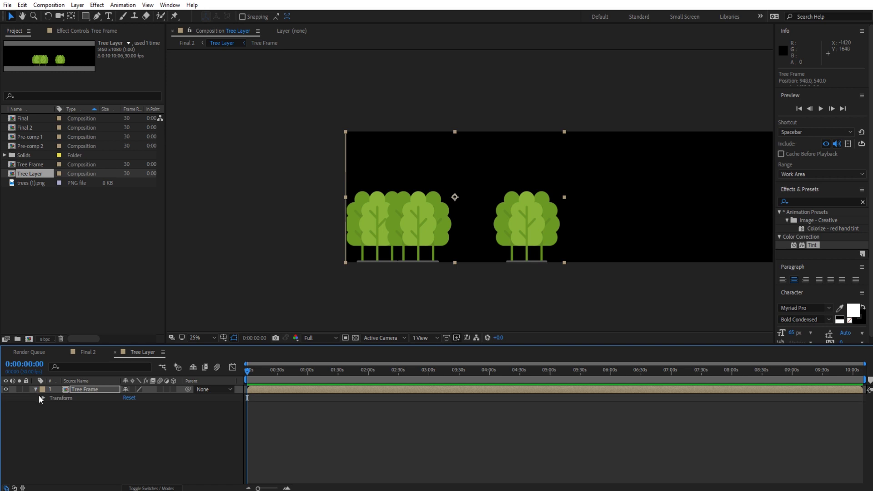
pyautogui.click(43, 398)
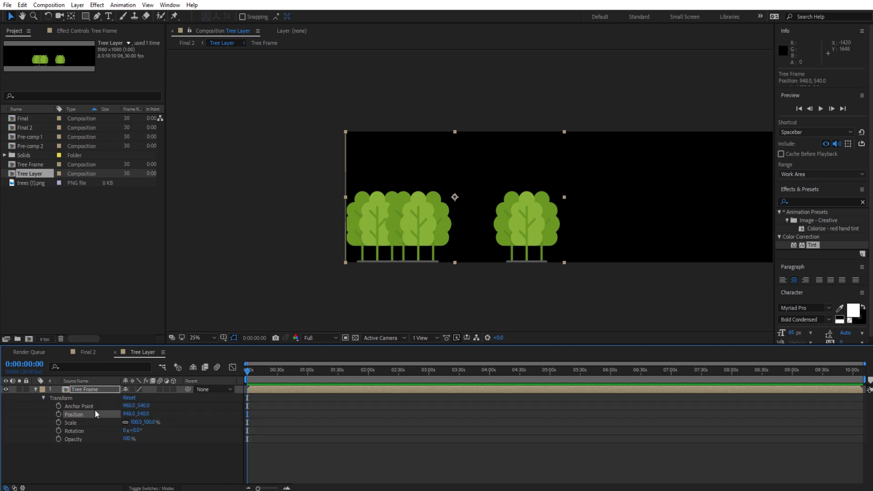
pyautogui.click(127, 406)
pyautogui.write('0')
pyautogui.press('Return')
# - Set Tree Frame's Position X to 0, giving a position of 0, 540
pyautogui.click(461, 201)
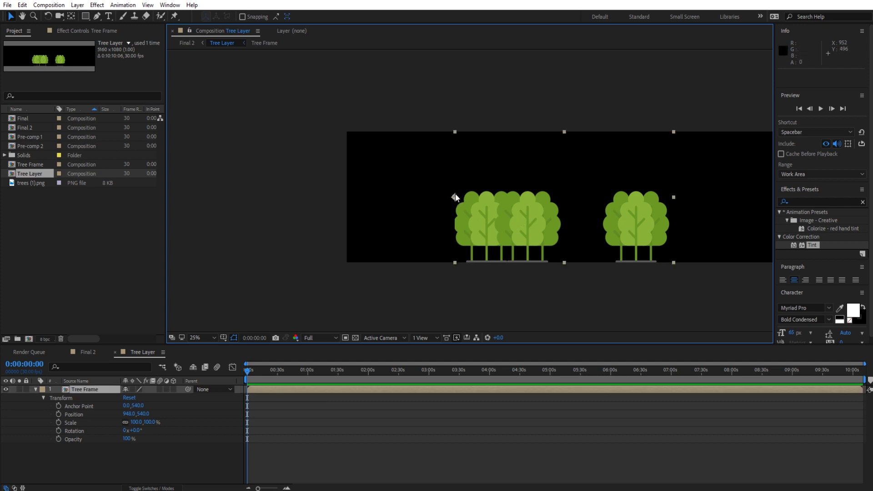
pyautogui.click(88, 415)
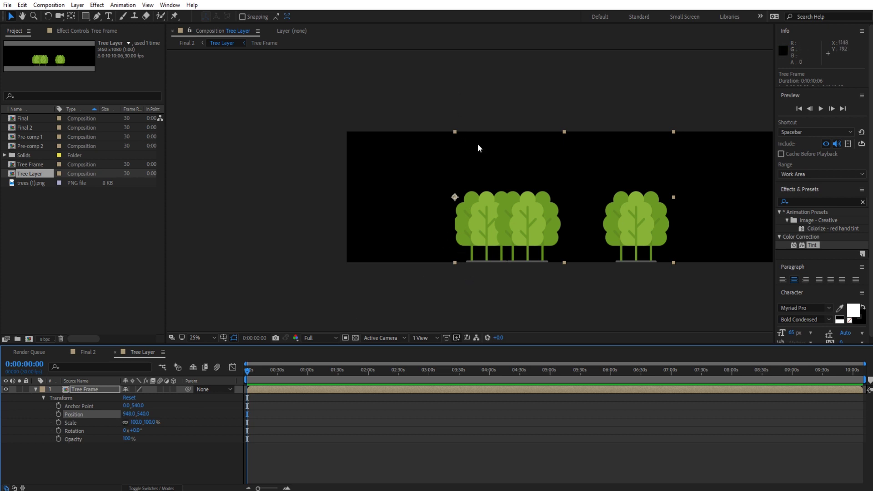
pyautogui.click(132, 414)
pyautogui.write('90')
pyautogui.press('BackSpace')
pyautogui.press('BackSpace')
pyautogui.write('0')
pyautogui.press('Return')
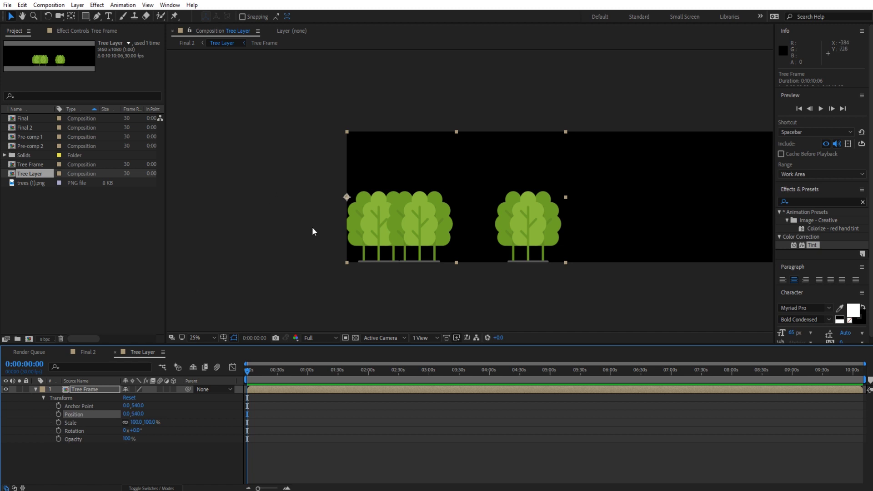
# - Duplicate Tree Frame and set the copy's Anchor Point X to 1920
pyautogui.click(368, 279)
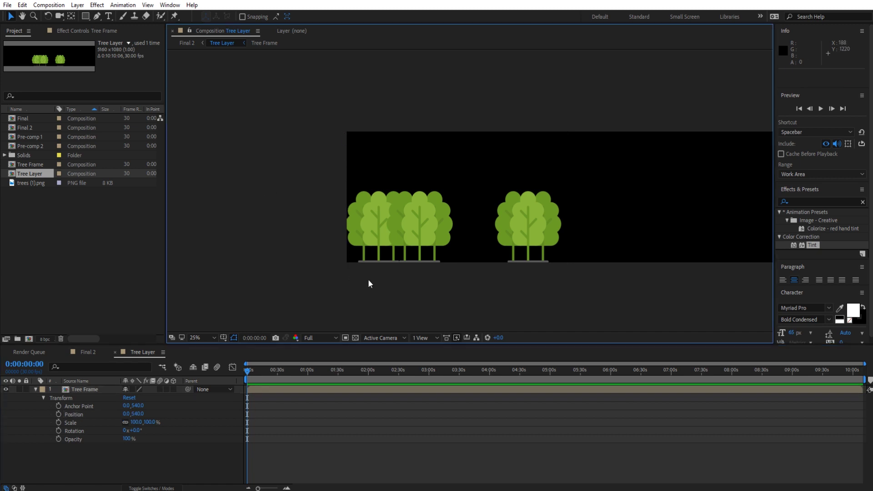
pyautogui.click(77, 388)
pyautogui.hotkey('ctrl', 'd')
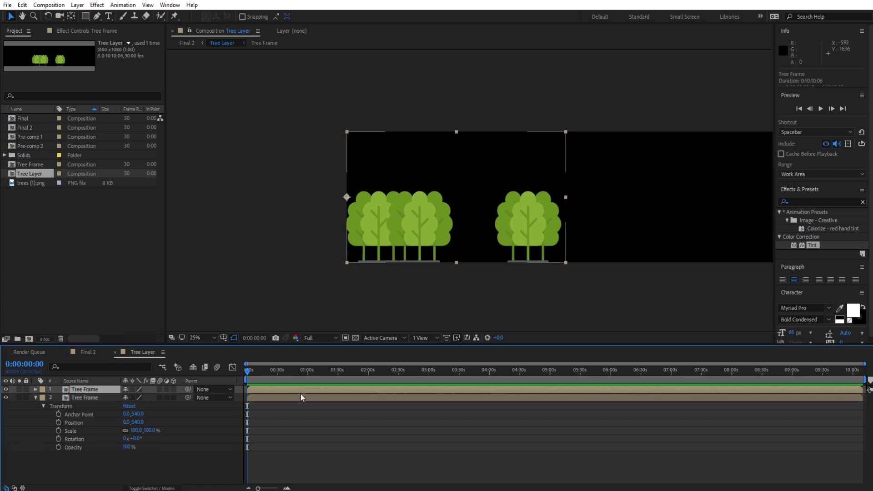
pyautogui.click(36, 397)
pyautogui.click(35, 390)
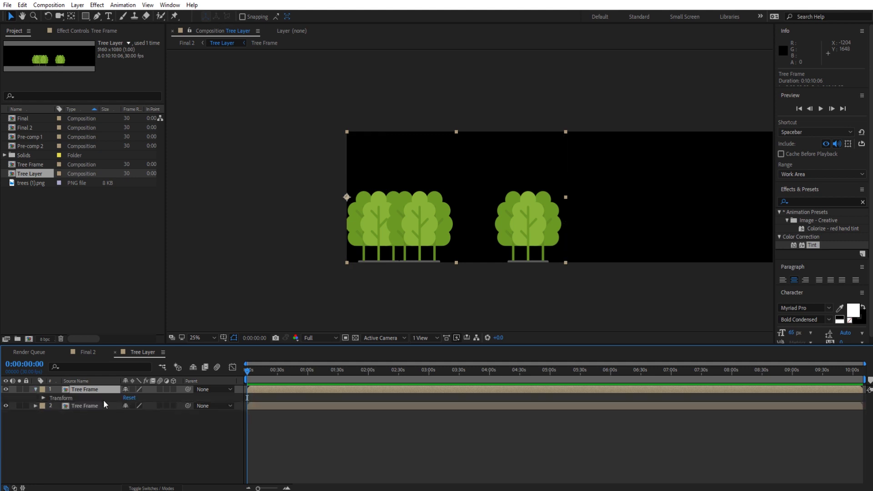
pyautogui.click(43, 398)
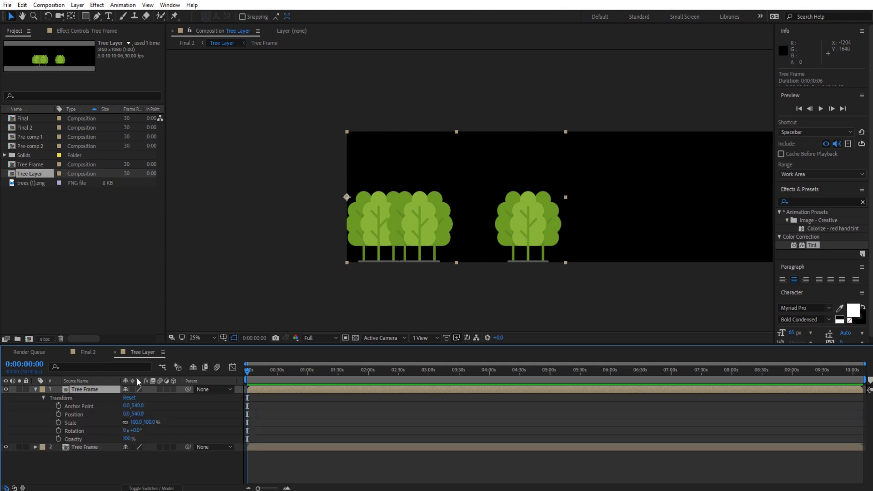
pyautogui.click(124, 405)
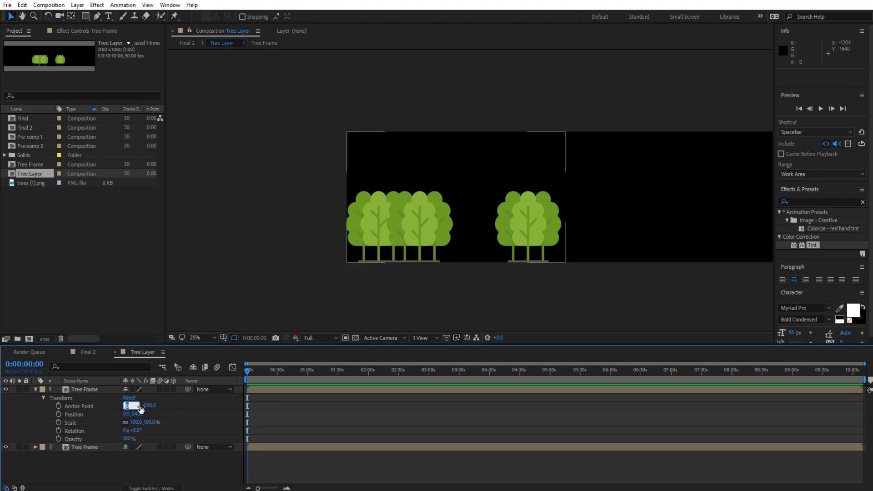
pyautogui.write('1920')
pyautogui.press('Return')
# - Set the copy's Position X to 5160, placing it flush with the right edge
pyautogui.scroll(-1, 266, 270)
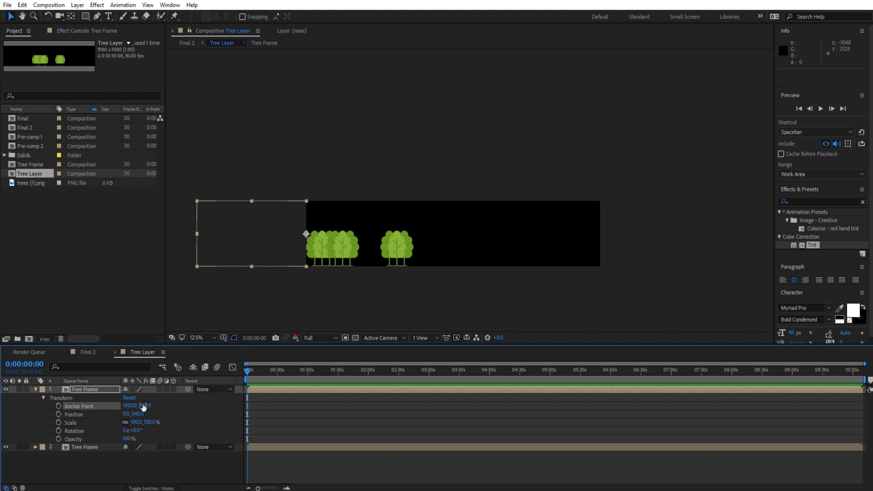
pyautogui.click(126, 415)
pyautogui.write('5160')
pyautogui.press('Return')
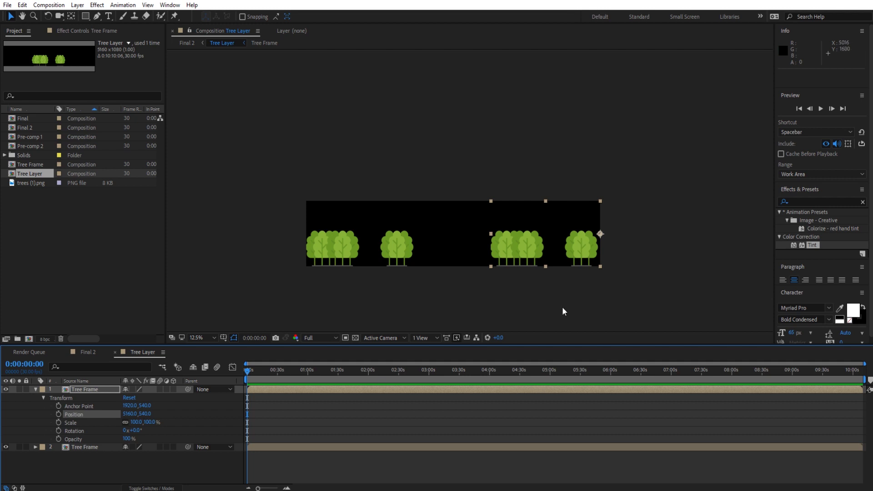
pyautogui.click(128, 406)
pyautogui.click(103, 416)
# - Add trees (1).png between the two tree frames and scale it to about 213%
pyautogui.click(400, 237)
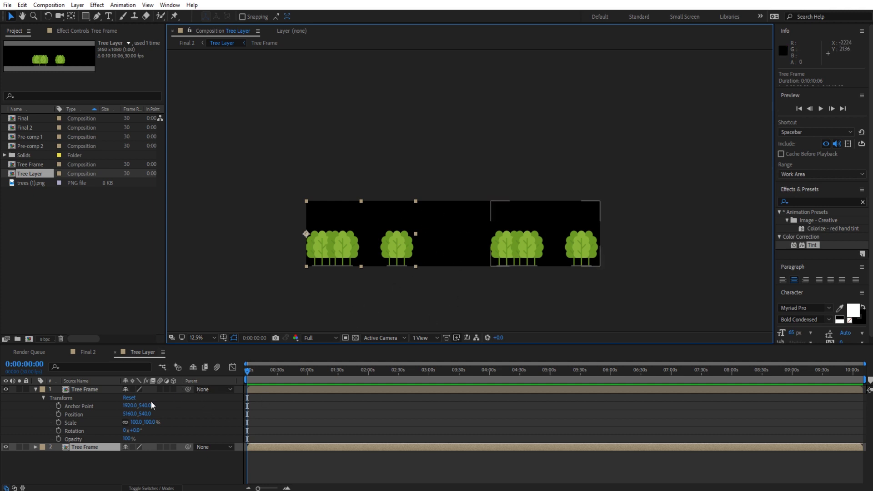
pyautogui.moveTo(41, 184); pyautogui.dragTo(452, 256)
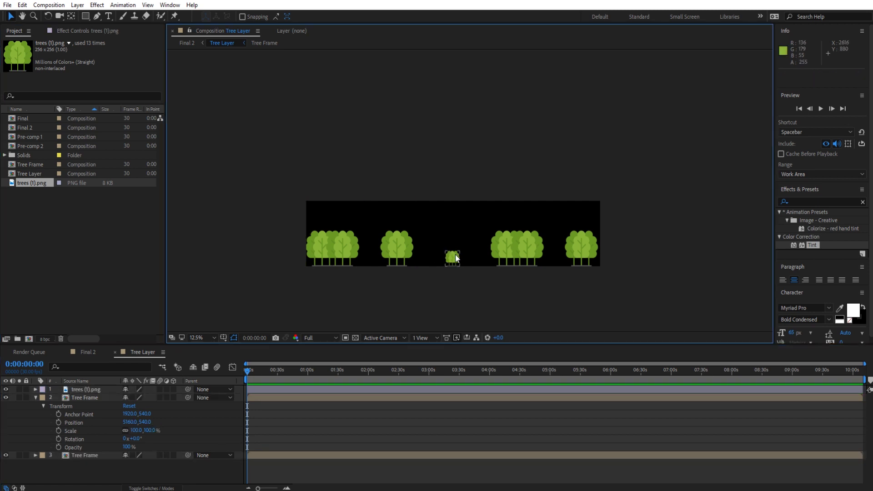
pyautogui.moveTo(460, 247)
pyautogui.mouseDown()
pyautogui.moveTo(471, 234)
pyautogui.moveTo(460, 253)
pyautogui.moveTo(459, 245)
pyautogui.mouseUp()
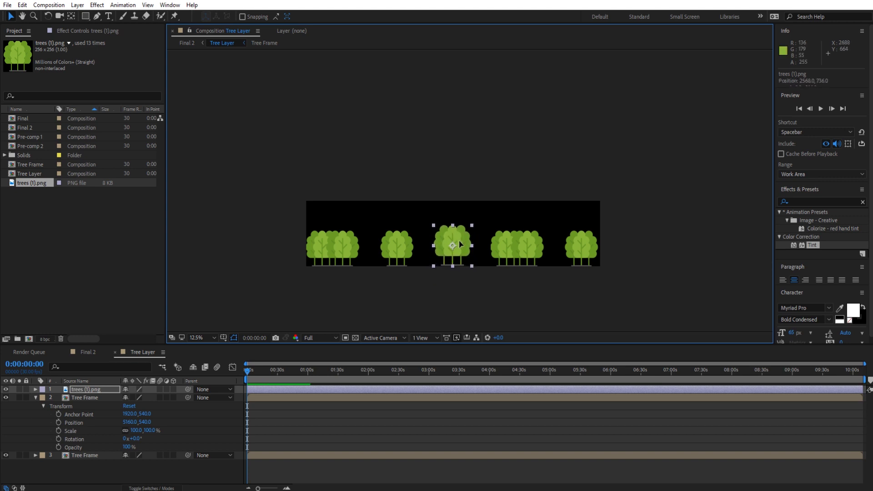
pyautogui.click(466, 297)
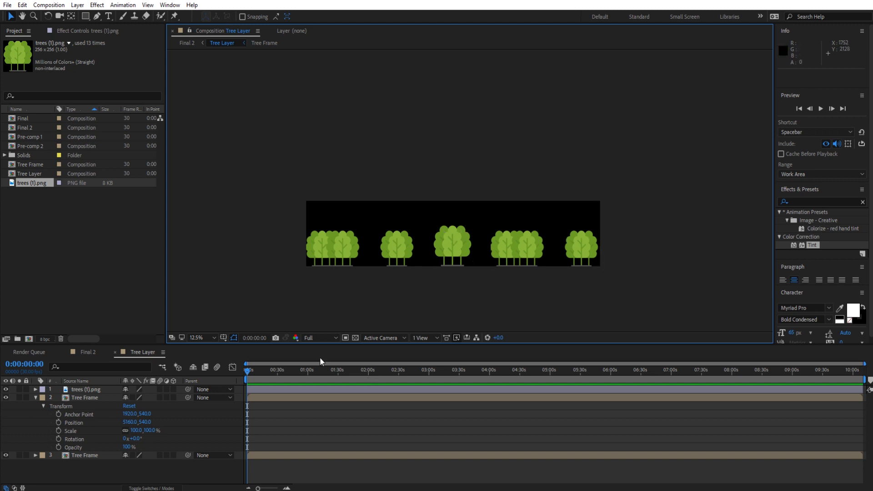
pyautogui.click(86, 356)
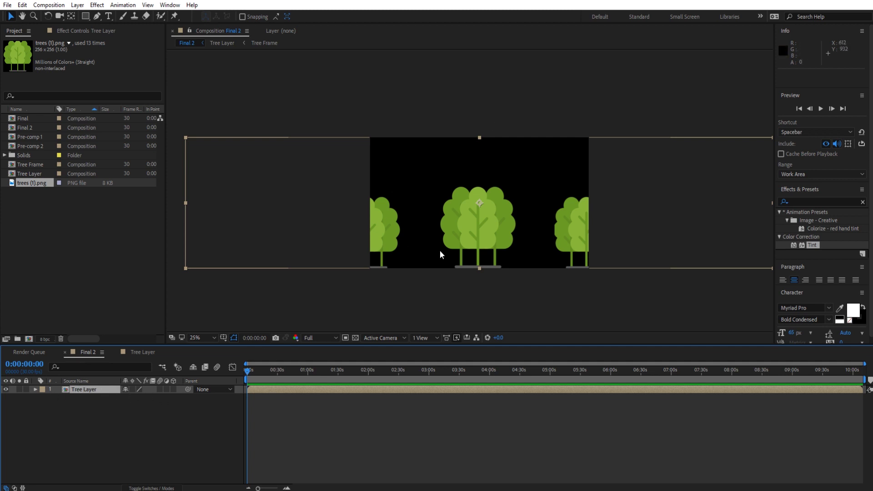
# - Move the Tree Layer right in Final 2 to about 2576, 540 and expose its Transform properties
pyautogui.scroll(-1, 434, 255)
pyautogui.moveTo(467, 234); pyautogui.dragTo(556, 224)
pyautogui.click(36, 389)
pyautogui.click(43, 397)
pyautogui.press('=')
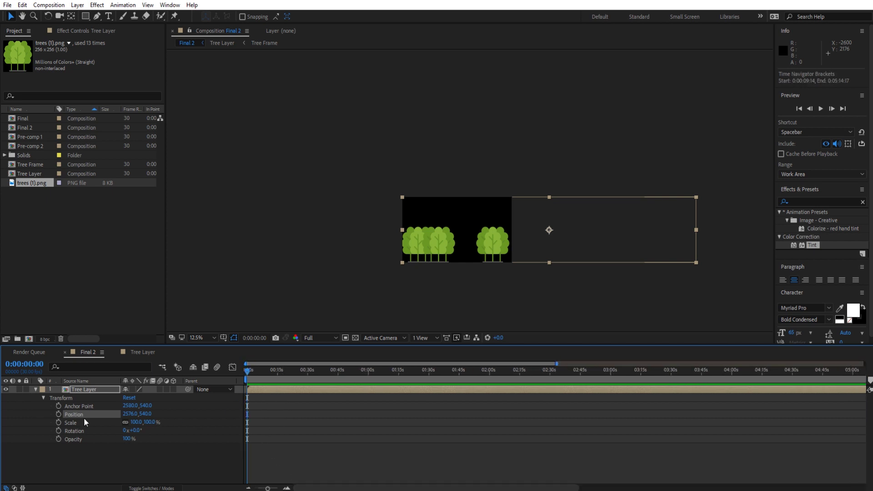
# - Enable Position keyframing and set the Tree Layer to 2580, 540 at frame 0
pyautogui.click(56, 414)
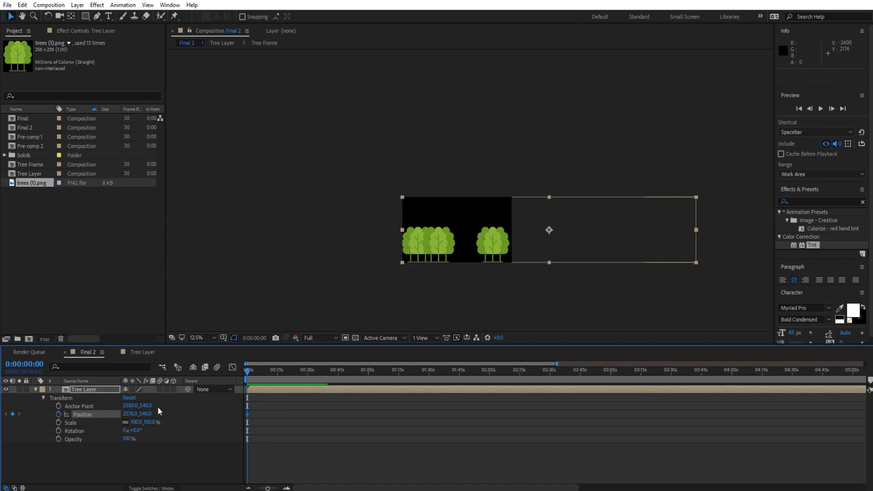
pyautogui.moveTo(424, 230); pyautogui.dragTo(444, 234)
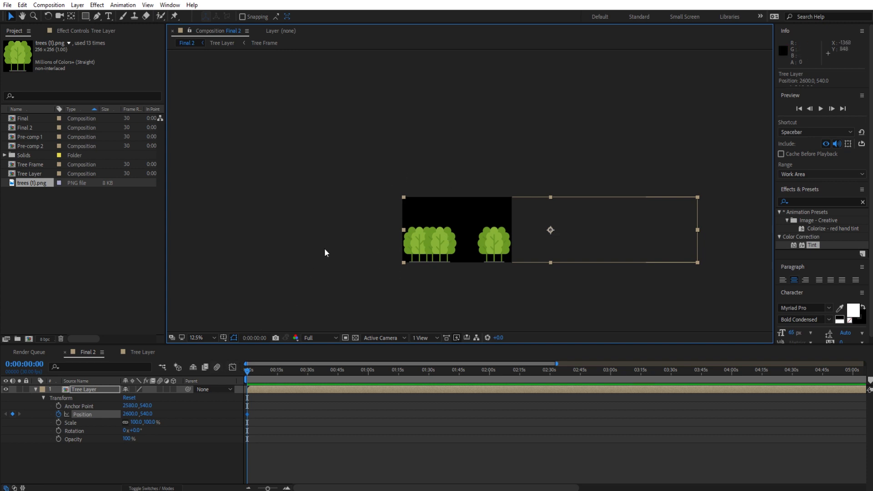
pyautogui.scroll(1, 403, 280)
pyautogui.moveTo(466, 273); pyautogui.dragTo(444, 290)
pyautogui.scroll(-1, 442, 286)
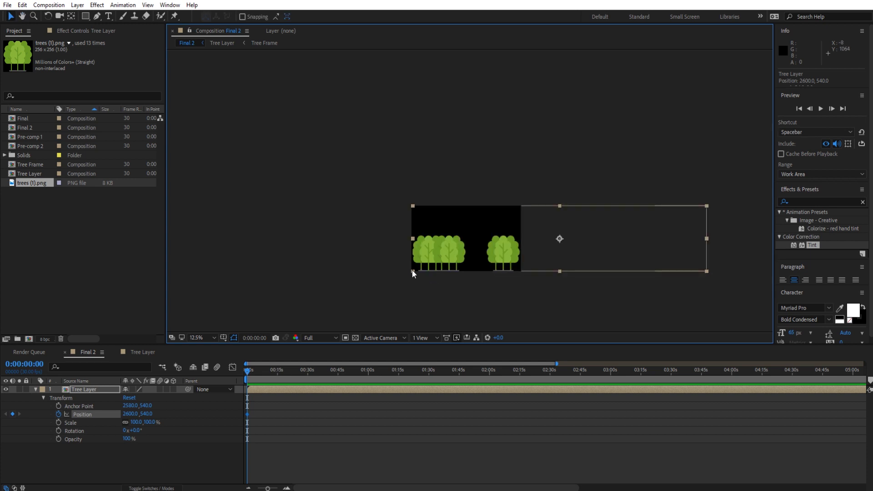
pyautogui.scroll(1, 411, 268)
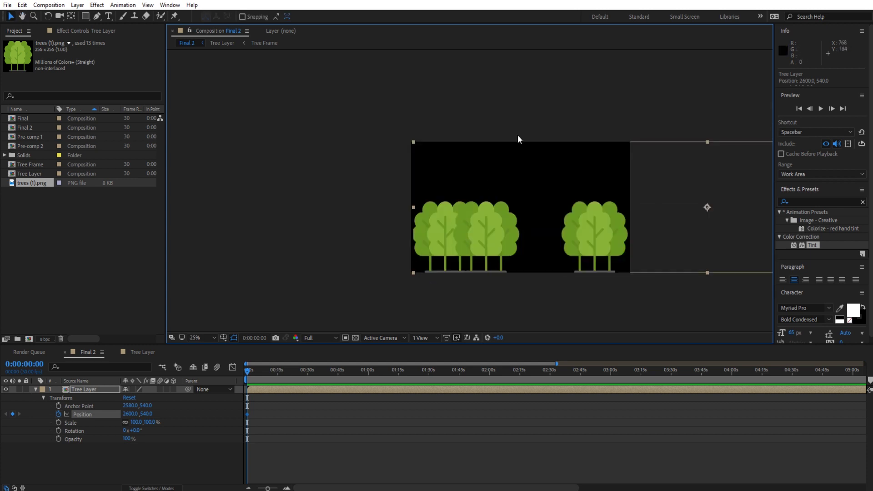
pyautogui.moveTo(514, 201); pyautogui.dragTo(507, 208)
pyautogui.click(511, 299)
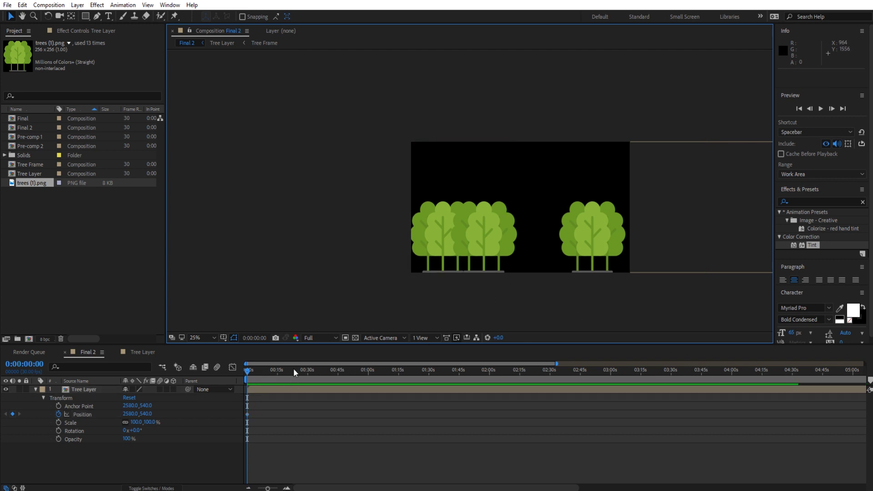
# - At one second, slide the Tree Layer left to -652, 540, then return to the start
pyautogui.moveTo(255, 370); pyautogui.dragTo(247, 370)
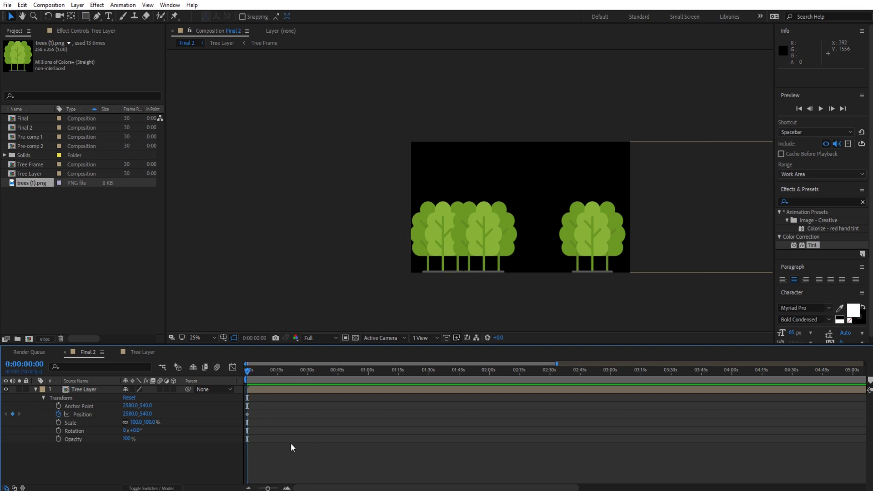
pyautogui.keyDown('alt'); pyautogui.scroll(10, 290, 443); pyautogui.keyUp('alt')
pyautogui.keyDown('alt'); pyautogui.scroll(-5, 278, 446); pyautogui.keyUp('alt')
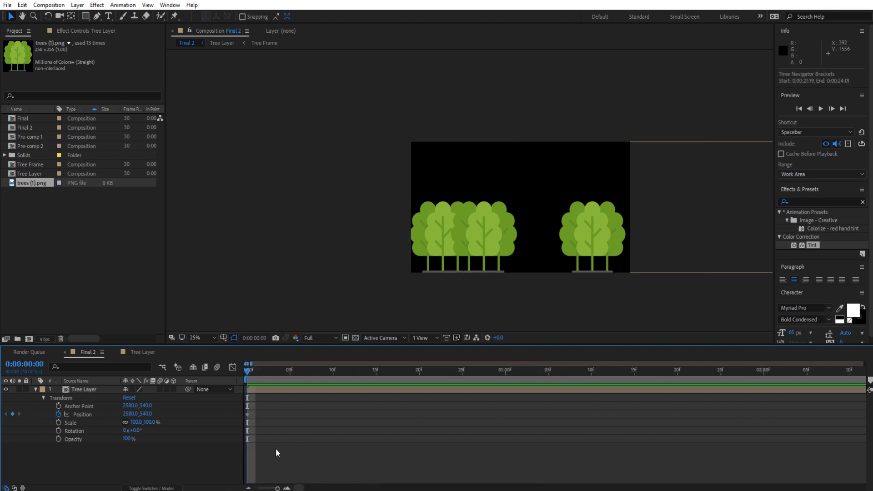
pyautogui.click(314, 371)
pyautogui.moveTo(615, 220); pyautogui.dragTo(249, 230)
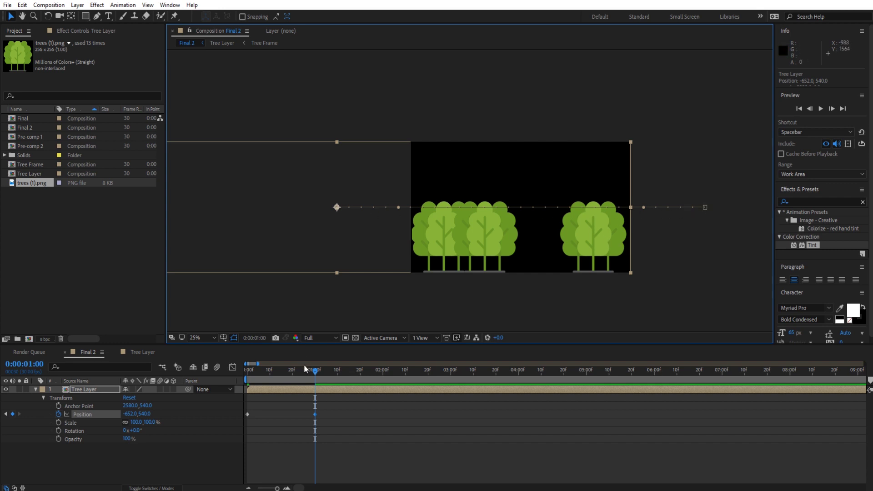
pyautogui.moveTo(280, 370); pyautogui.dragTo(248, 376)
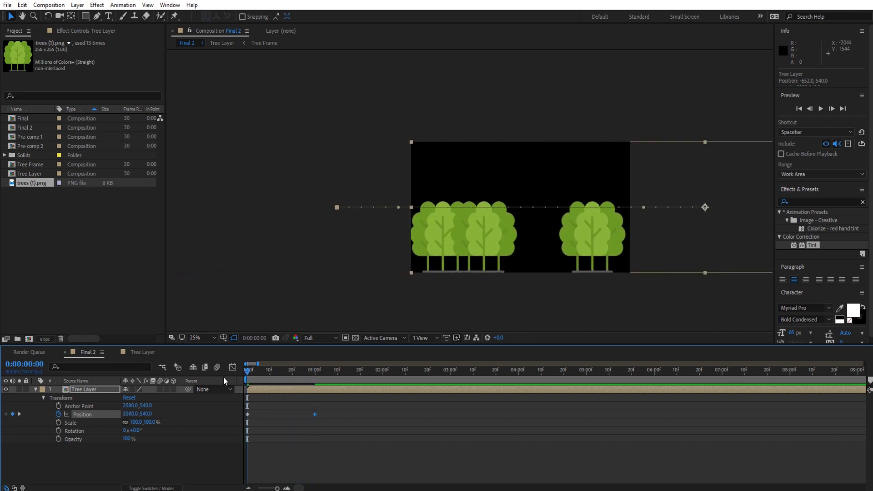
# - Enable motion blur on Tree Layer, then scrub and RAM-preview the blurred slide
pyautogui.click(159, 389)
pyautogui.moveTo(266, 372); pyautogui.dragTo(310, 365)
pyautogui.press('space')
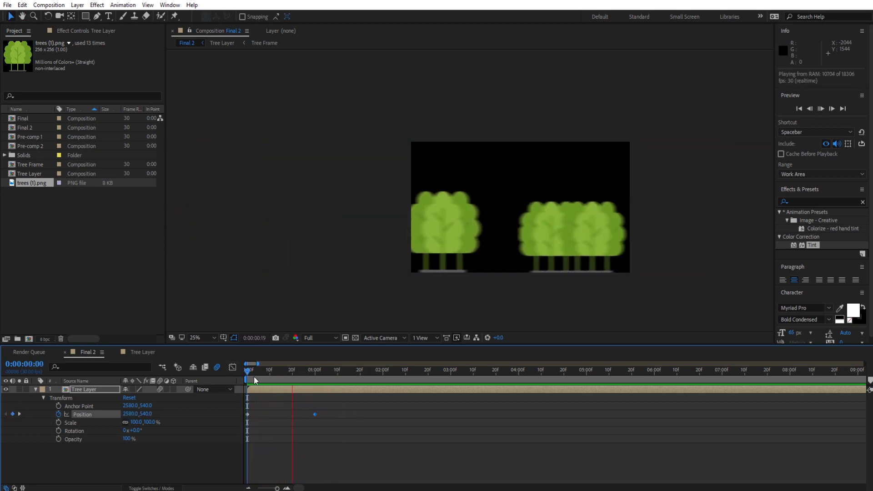
pyautogui.press('space')
pyautogui.press('space')
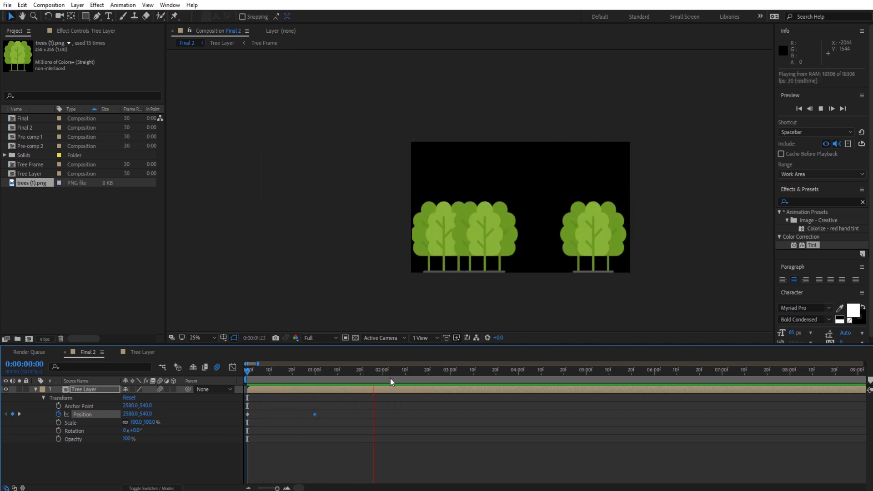
pyautogui.press('space')
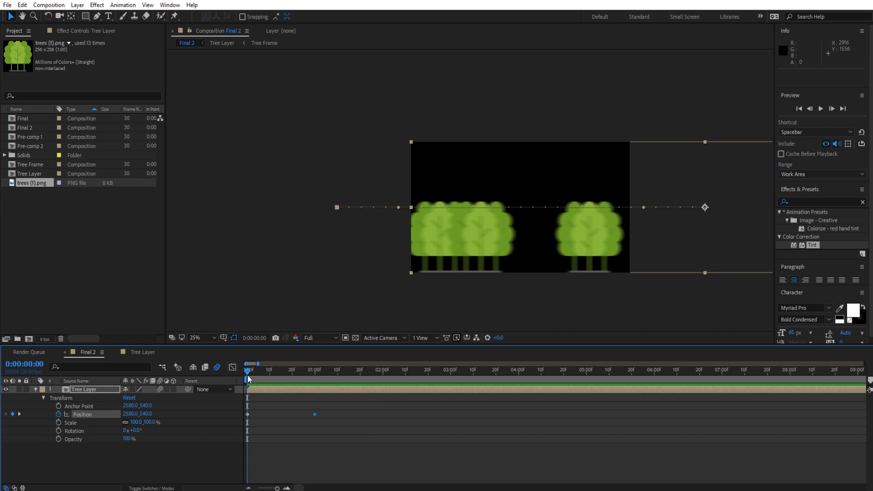
# - Add a loopOut("cycle") expression to Tree Layer's Position and preview the loop
pyautogui.click(269, 426)
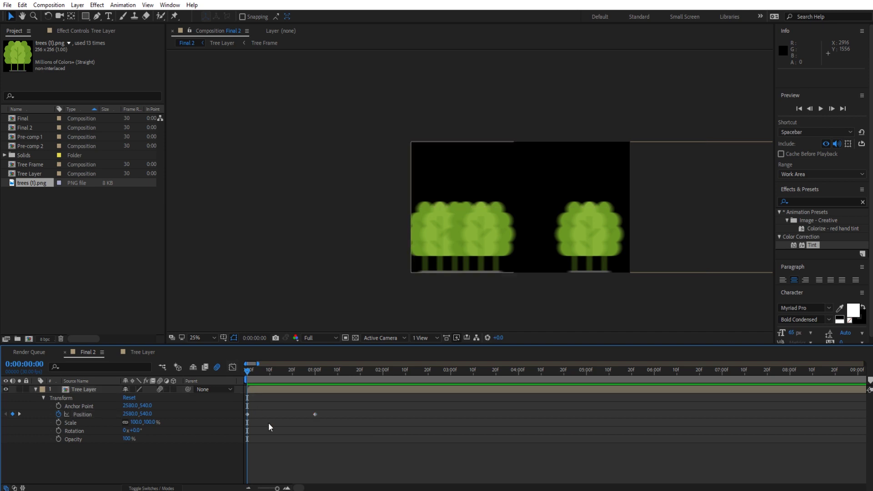
pyautogui.keyDown('alt'); pyautogui.click(59, 411); pyautogui.keyUp('alt')
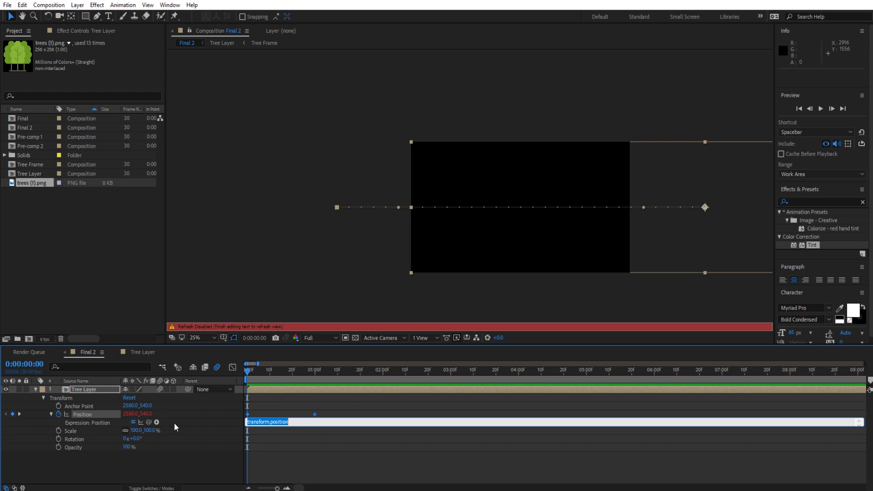
pyautogui.write('loopOut("cycle");')
pyautogui.click(313, 473)
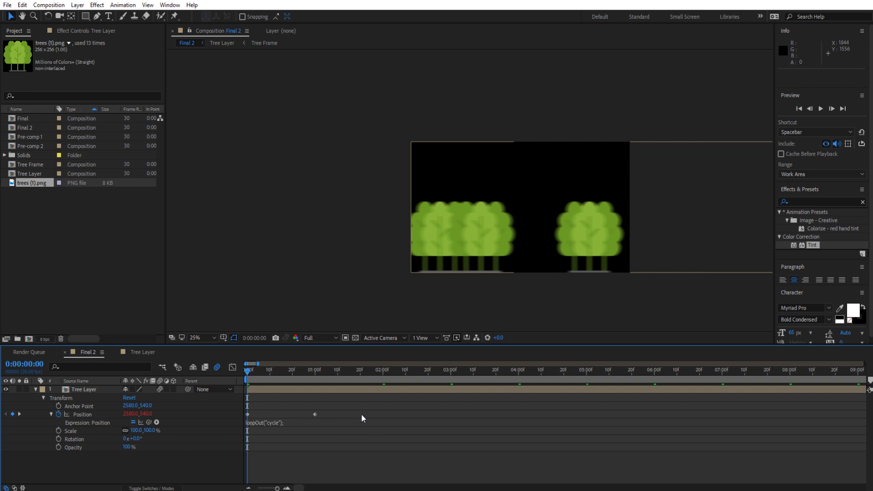
pyautogui.press('space')
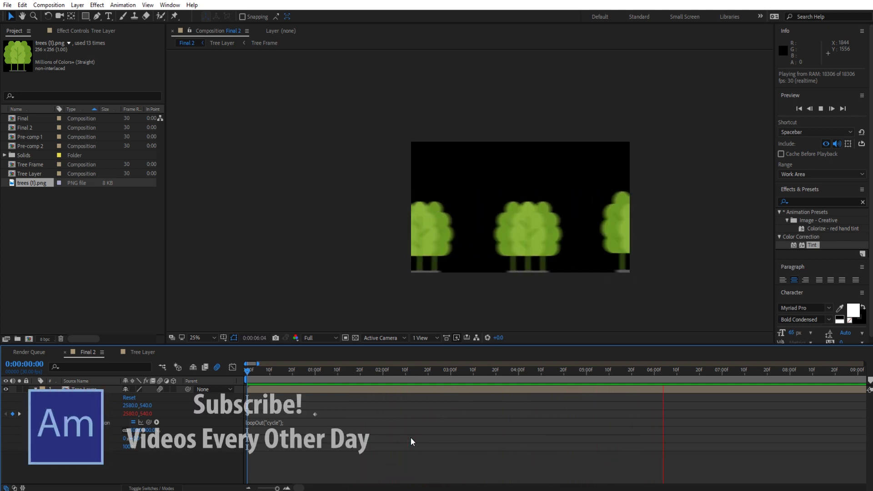
# - Step frame by frame around 0:00:01:00 to inspect the loop seam
pyautogui.moveTo(634, 378); pyautogui.dragTo(315, 386)
pyautogui.click(314, 387)
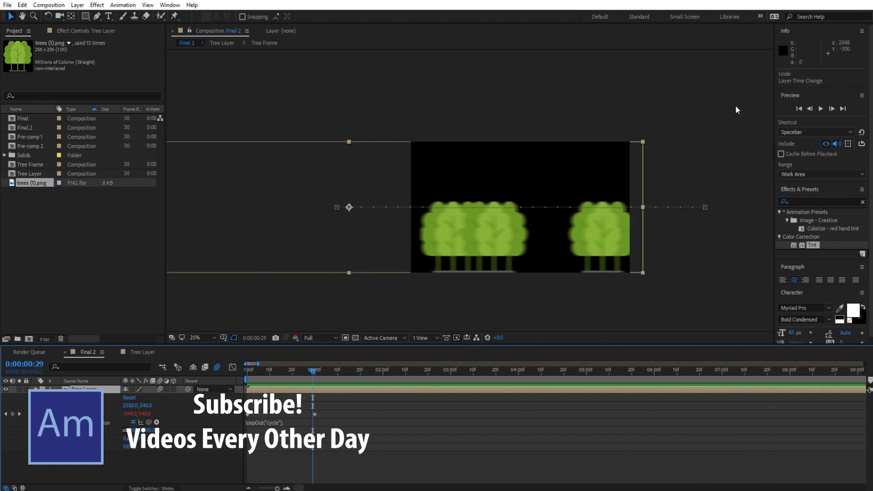
pyautogui.click(832, 102)
pyautogui.click(831, 109)
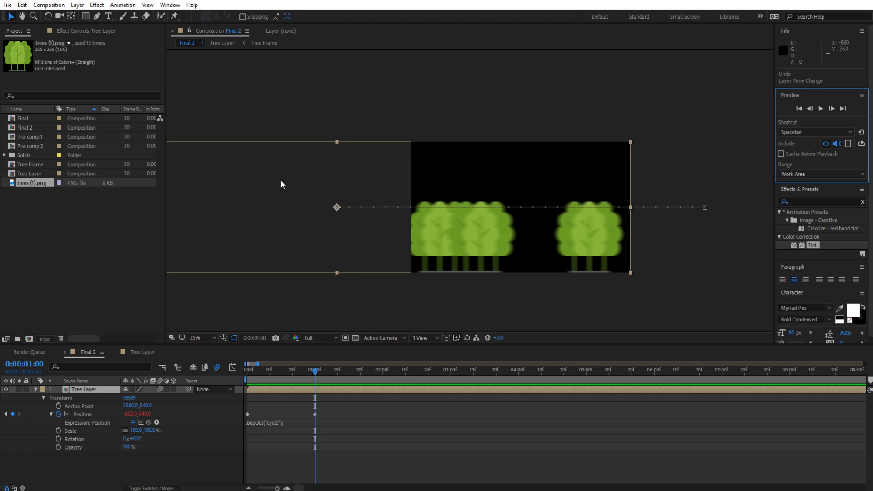
pyautogui.click(832, 110)
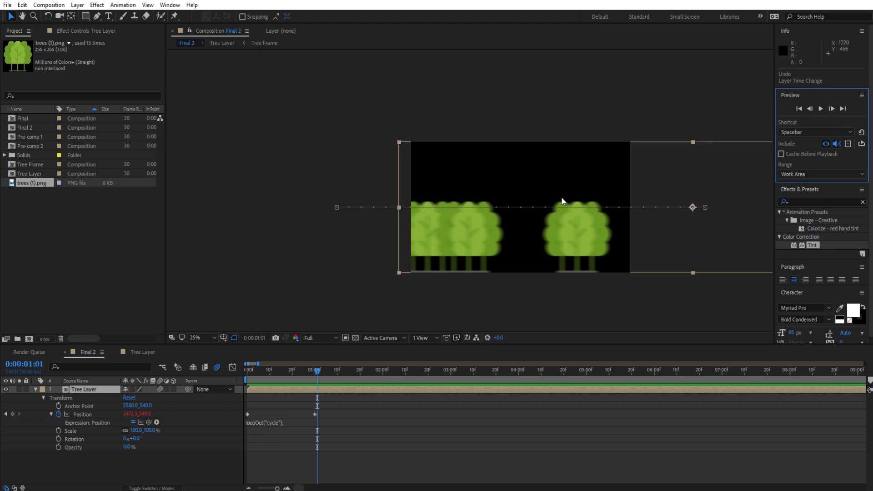
pyautogui.click(811, 109)
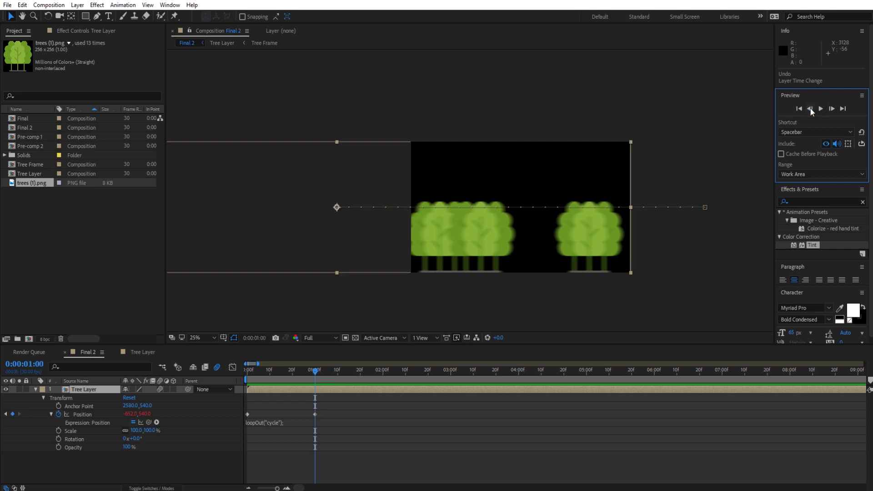
pyautogui.click(830, 111)
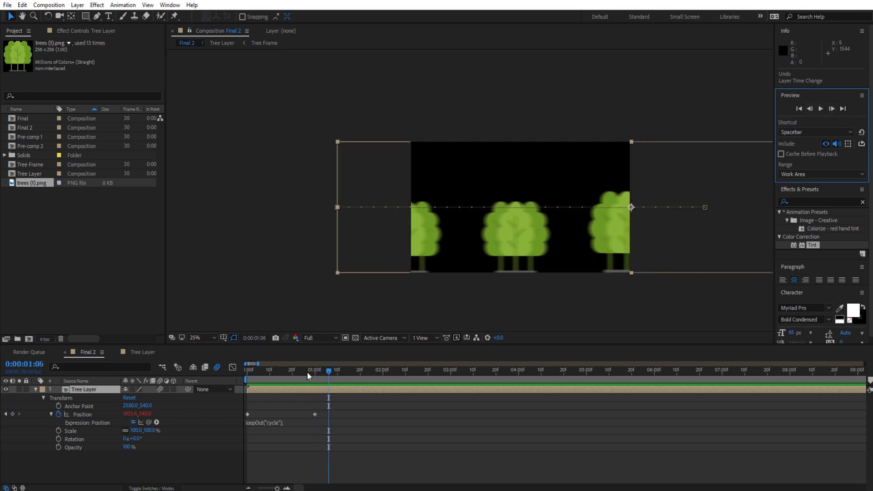
# - Return to the timeline start and open the Tree Layer composition
pyautogui.press('Home')
pyautogui.click(359, 451)
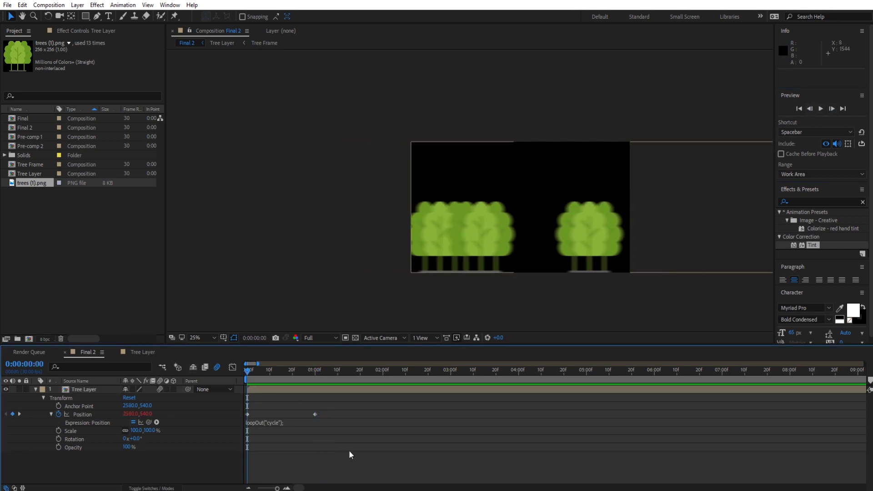
pyautogui.click(138, 353)
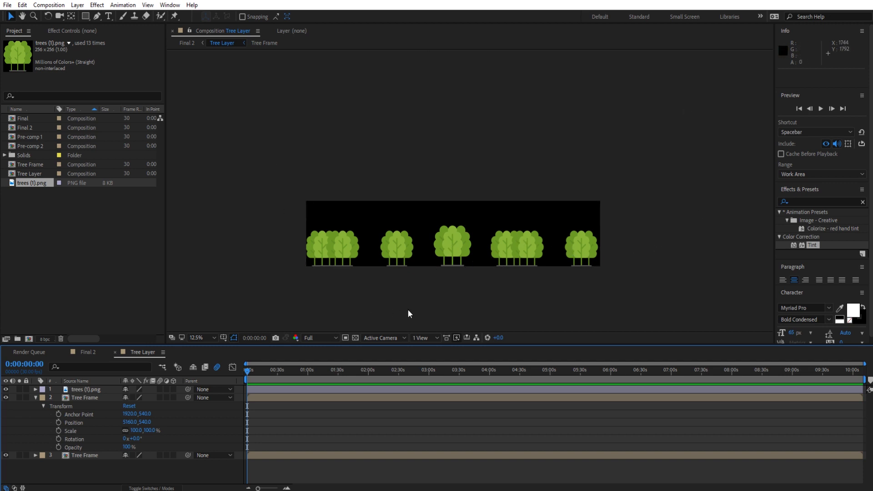
# - Switch back to the Final 2 composition via its Timeline tab
pyautogui.click(87, 353)
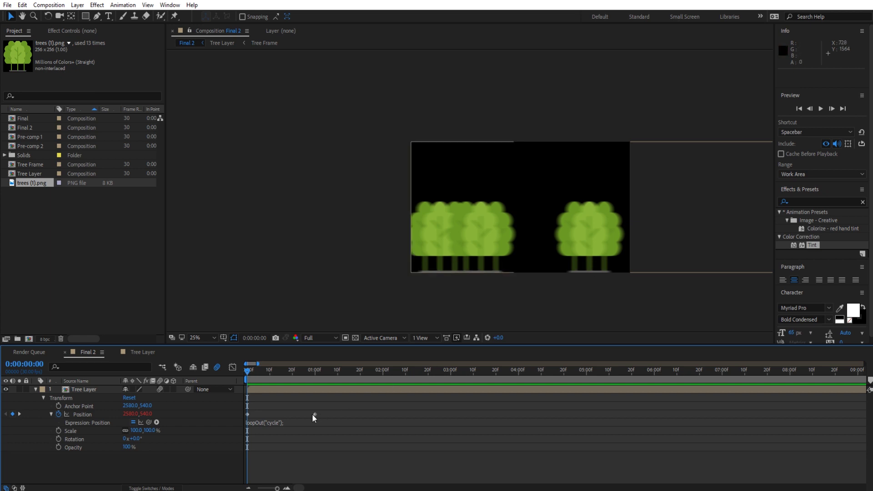
# - Move the end Position keyframe later and preview the slower scroll
pyautogui.moveTo(313, 414); pyautogui.dragTo(537, 414)
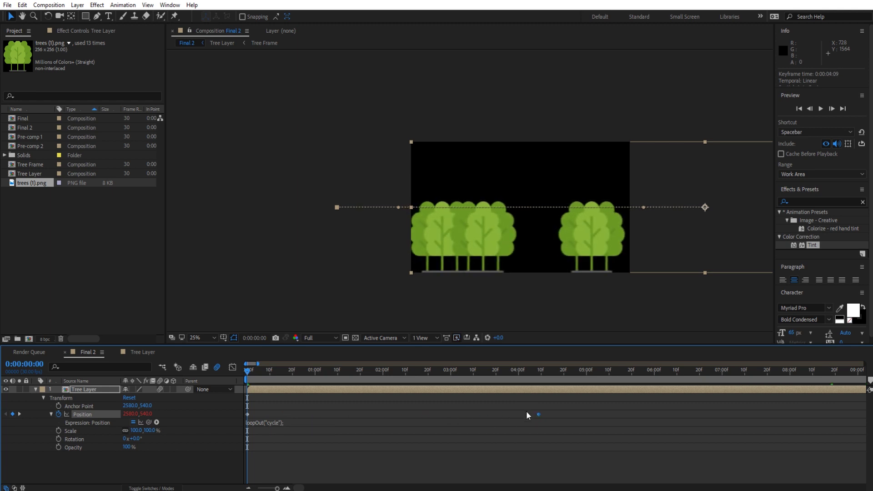
pyautogui.press('space')
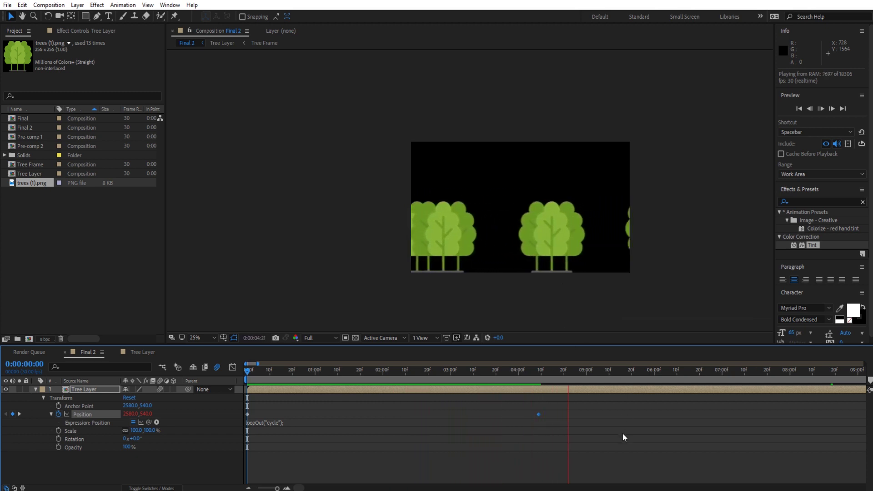
pyautogui.press('space')
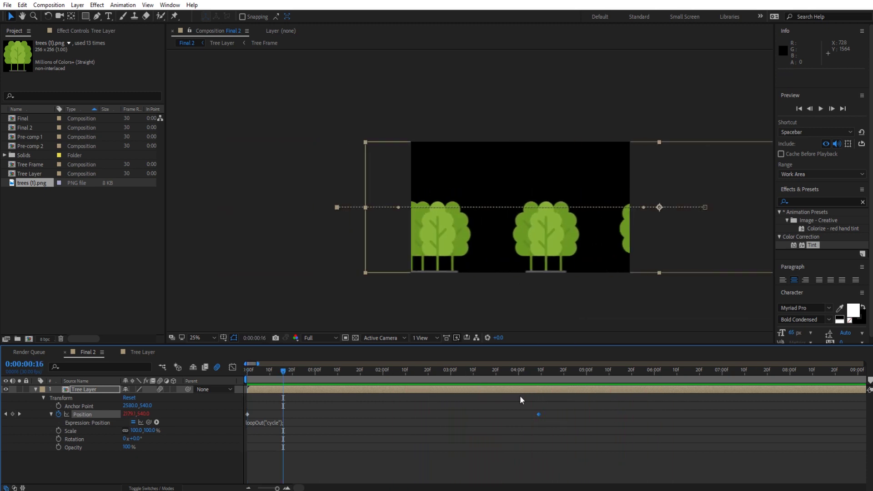
# - Move the end Position keyframe to about frame 7 and preview the faster scroll
pyautogui.moveTo(541, 413); pyautogui.dragTo(263, 405)
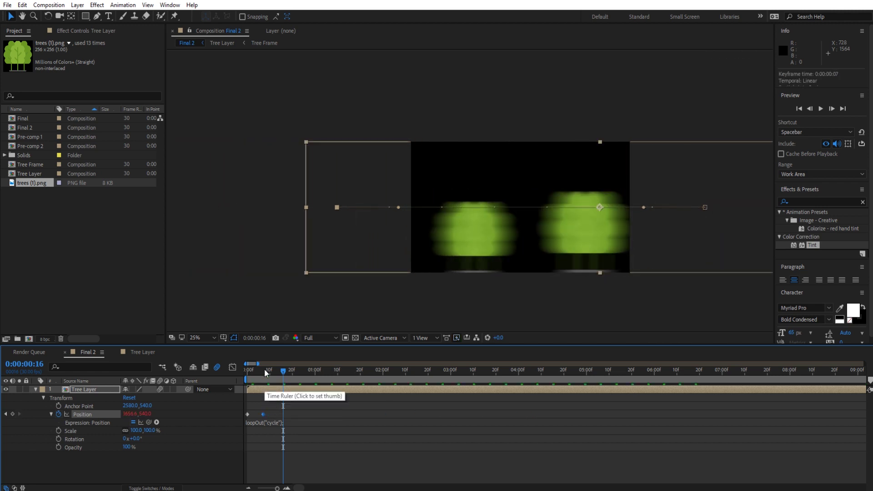
pyautogui.moveTo(264, 370); pyautogui.dragTo(229, 366)
pyautogui.press('space')
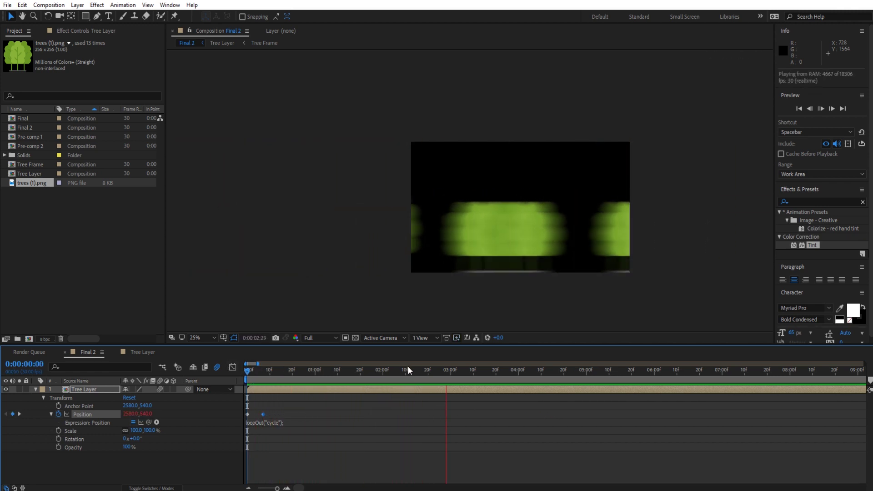
pyautogui.press('space')
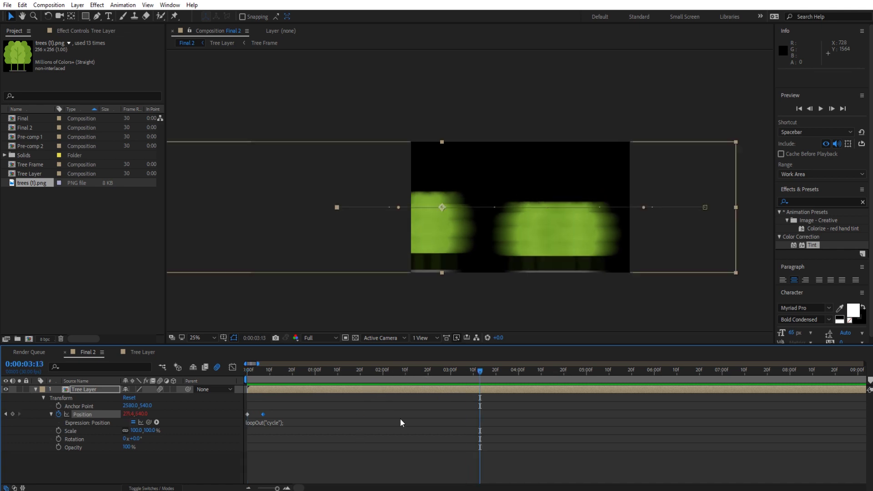
pyautogui.scroll(2, 400, 417)
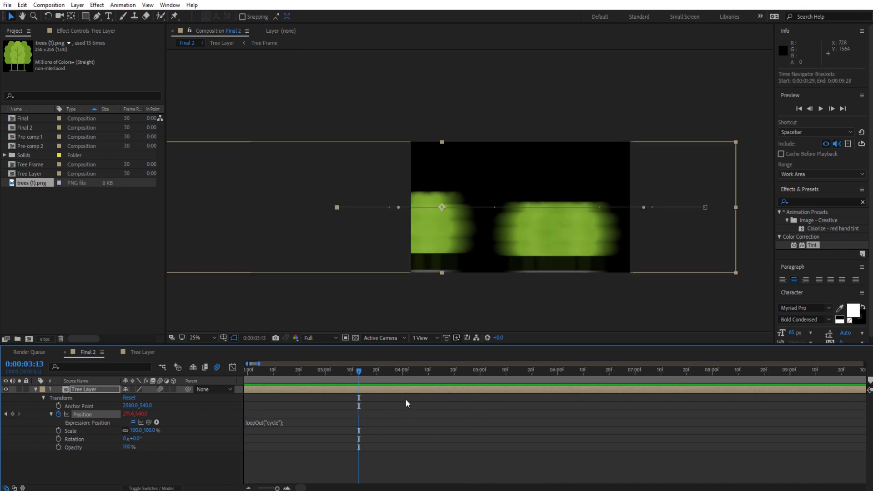